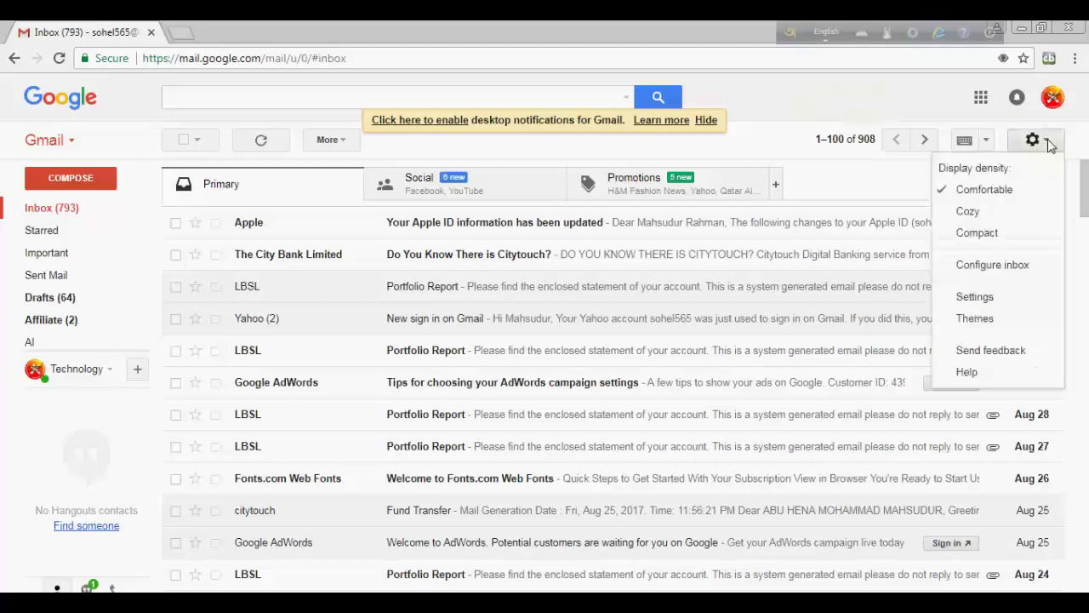
Change the Gmail display language to বাংলা in the general settings and save the changes
left_click(984, 299)
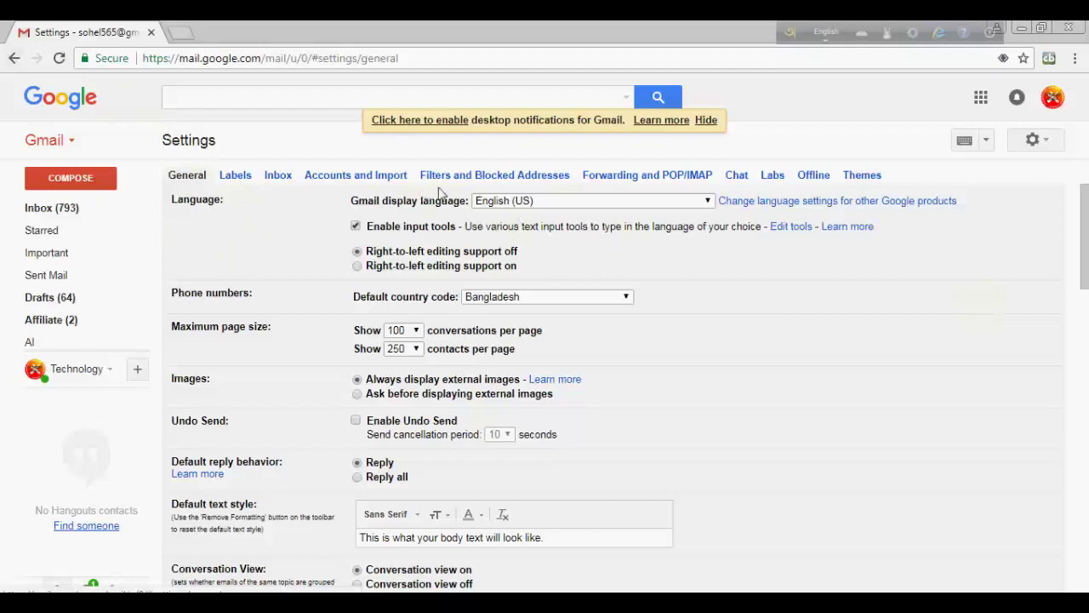
left_click(543, 205)
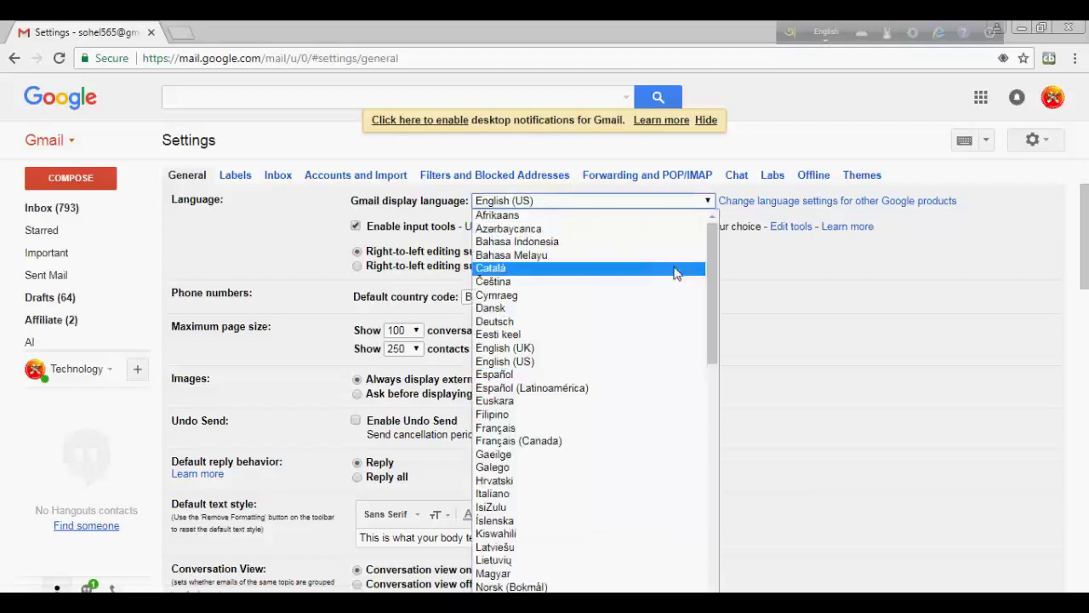
left_click_drag(711, 284, 706, 510)
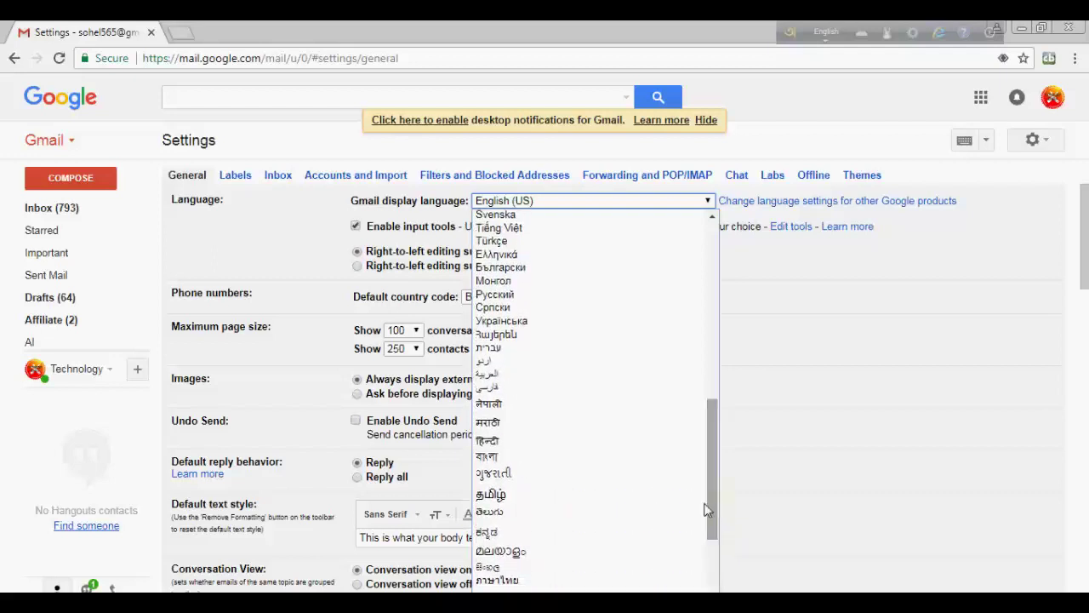
left_click(525, 460)
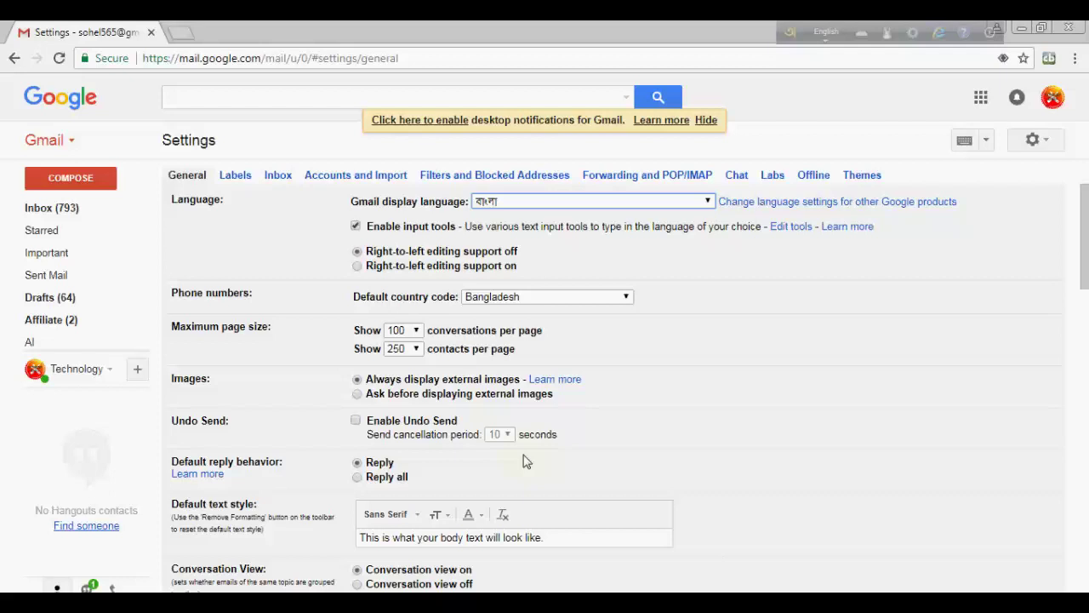
left_click(708, 202)
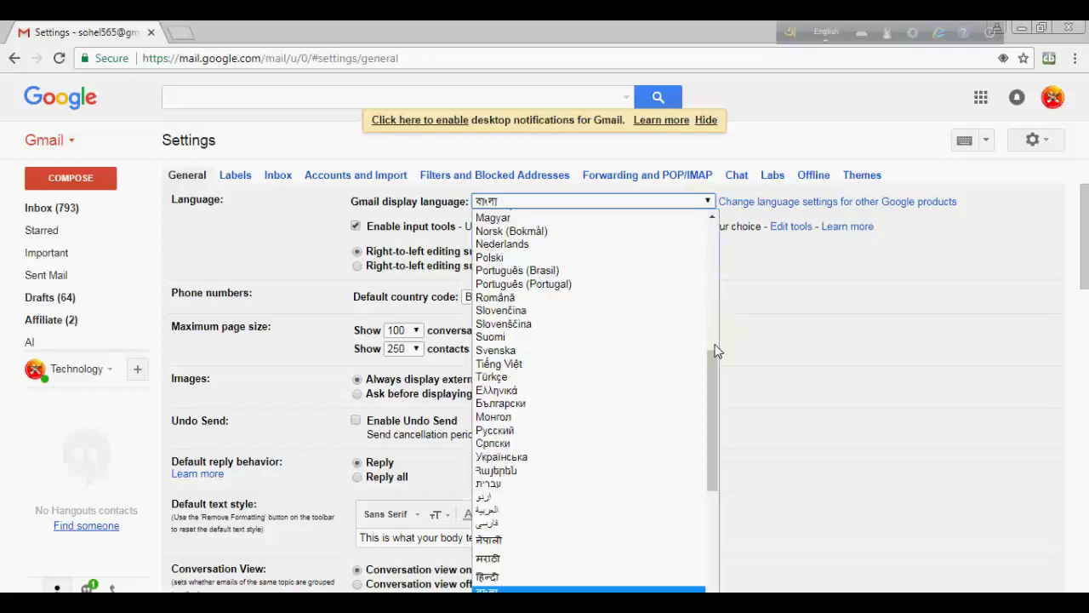
left_click(539, 205)
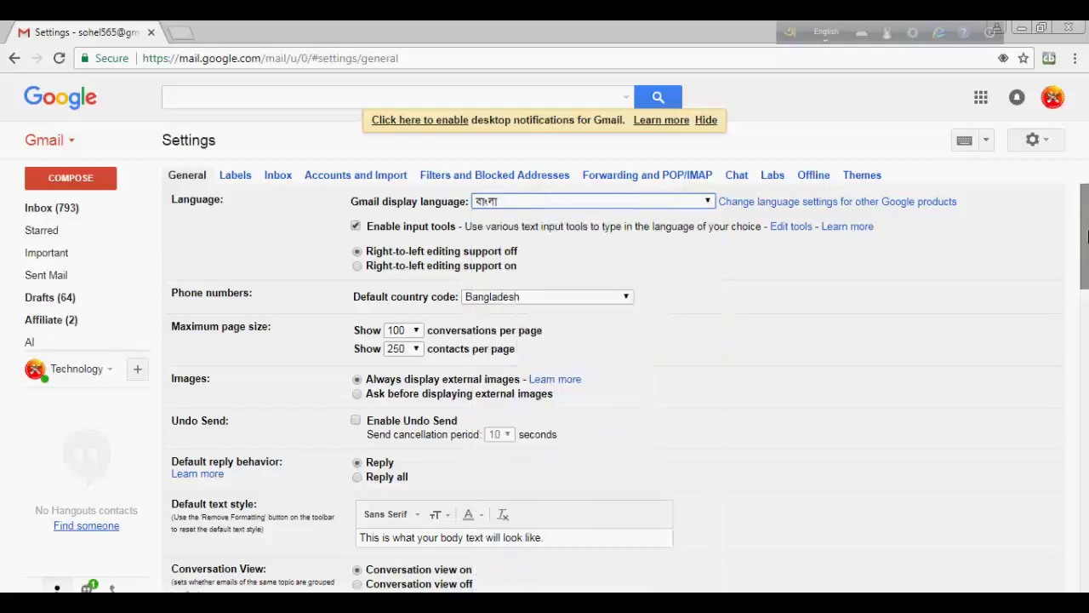
left_click_drag(1086, 238, 1086, 566)
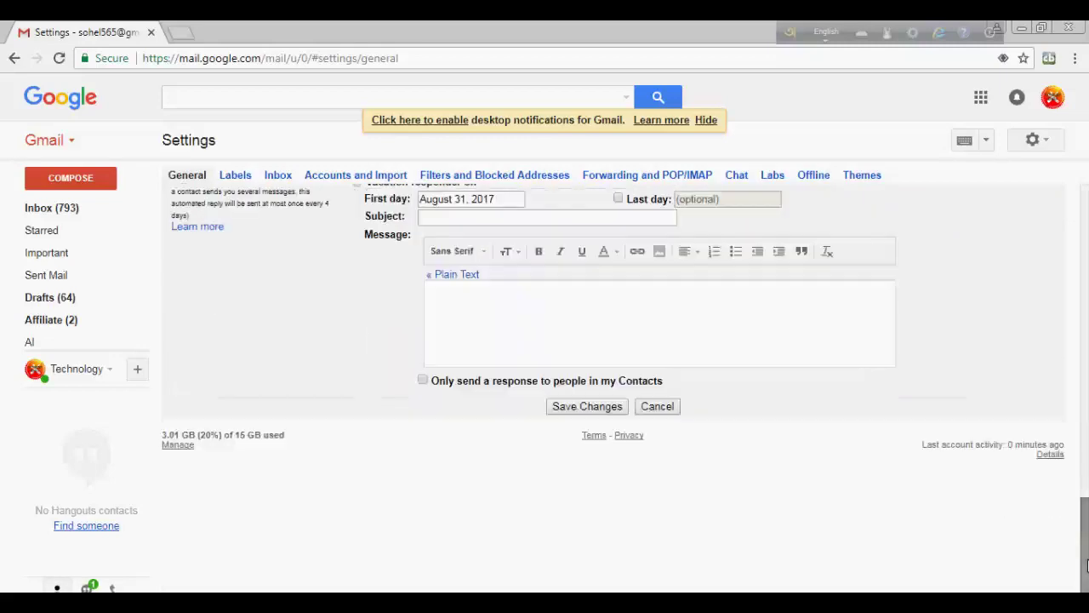
left_click(611, 408)
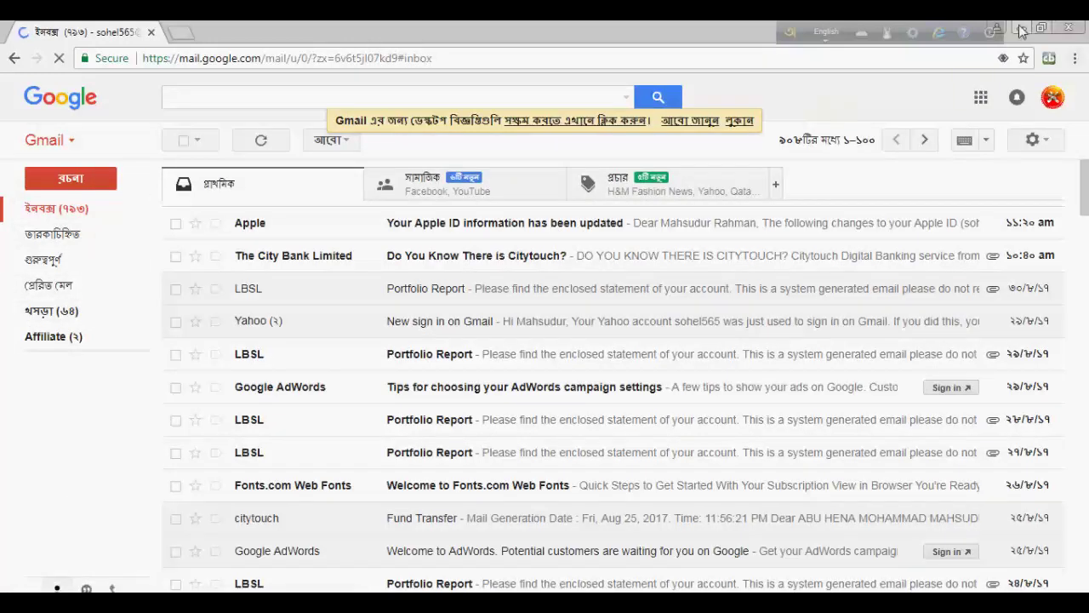
Set the Gmail display language back to English (US) in the general settings and save the changes
left_click(1033, 139)
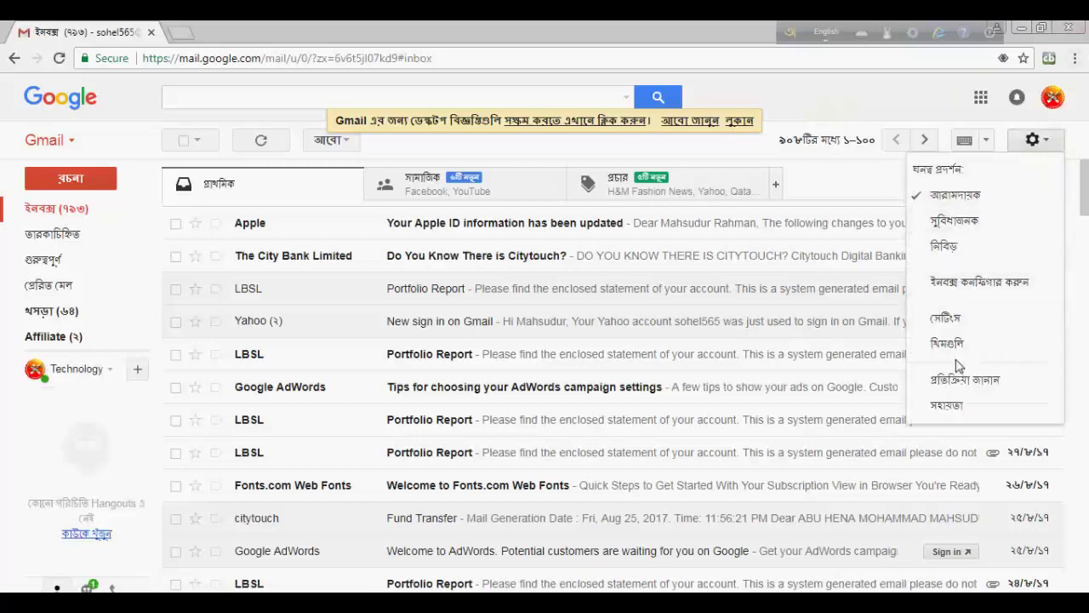
left_click(951, 317)
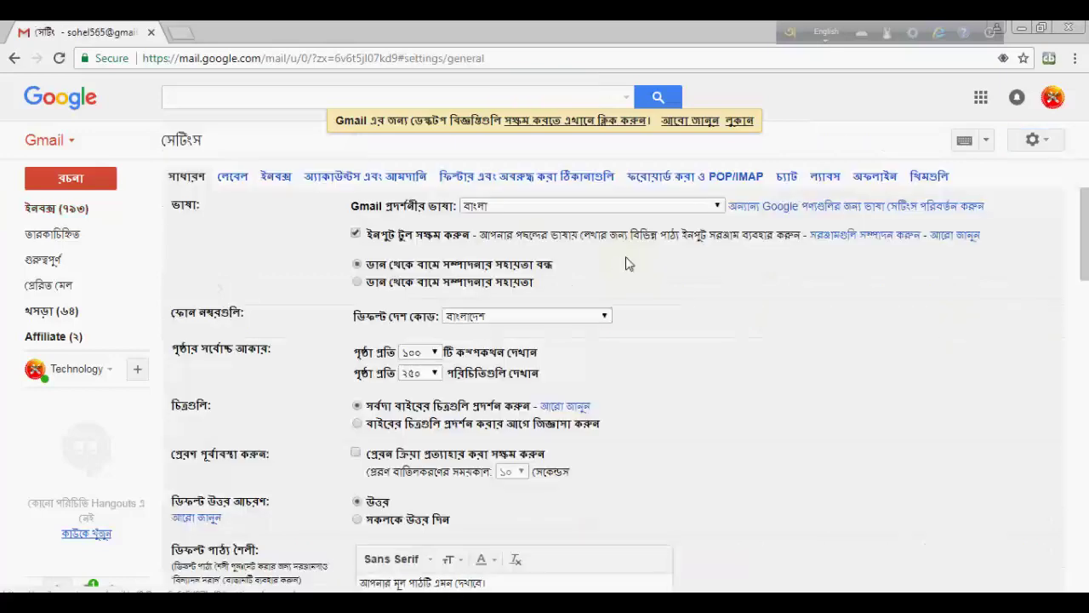
left_click(520, 207)
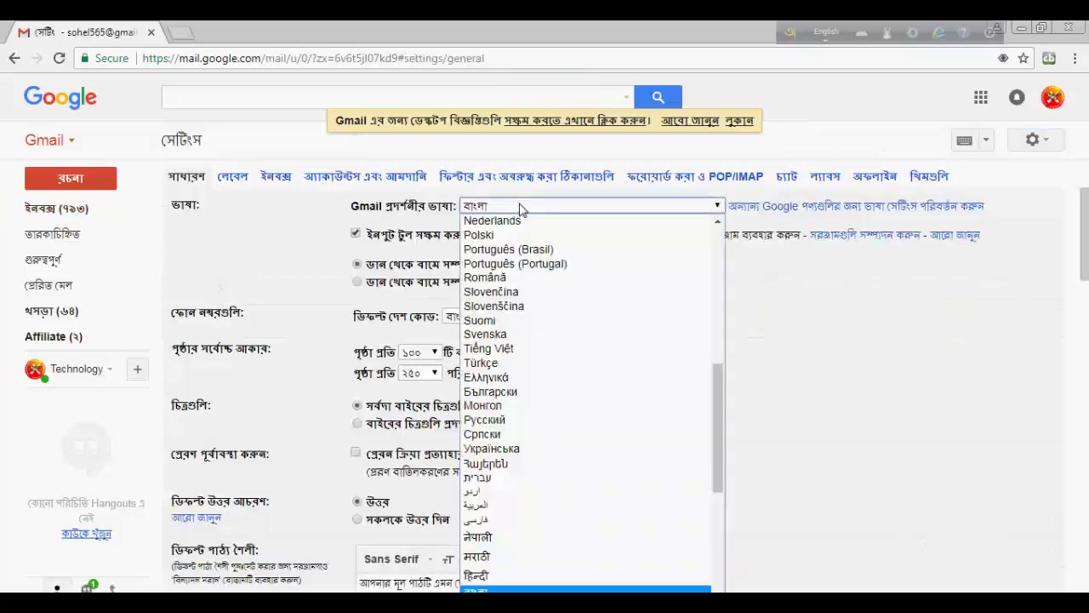
key("e")
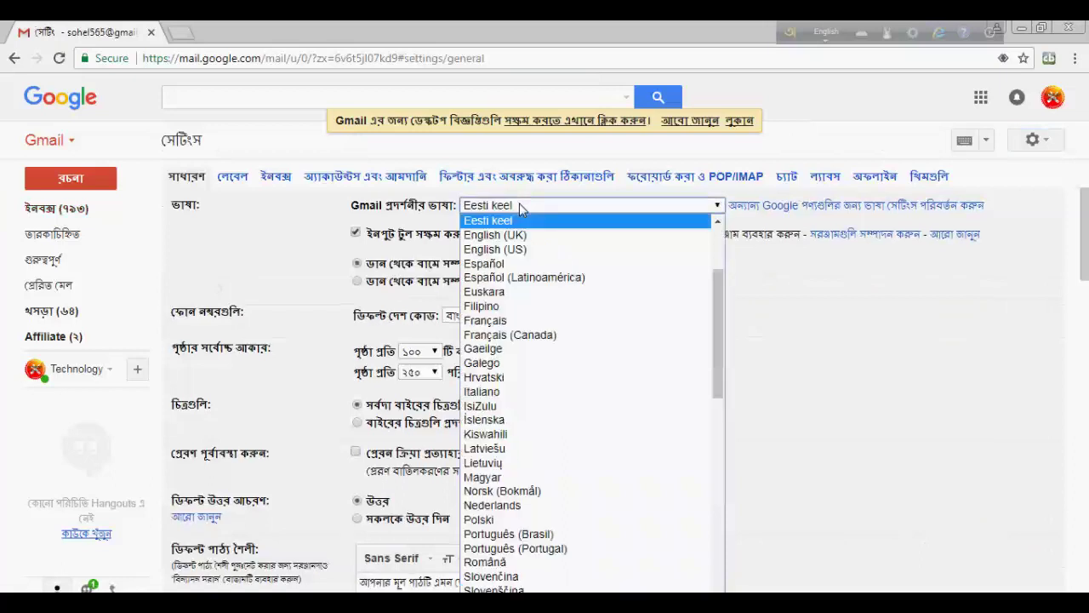
key("Down")
key("Down")
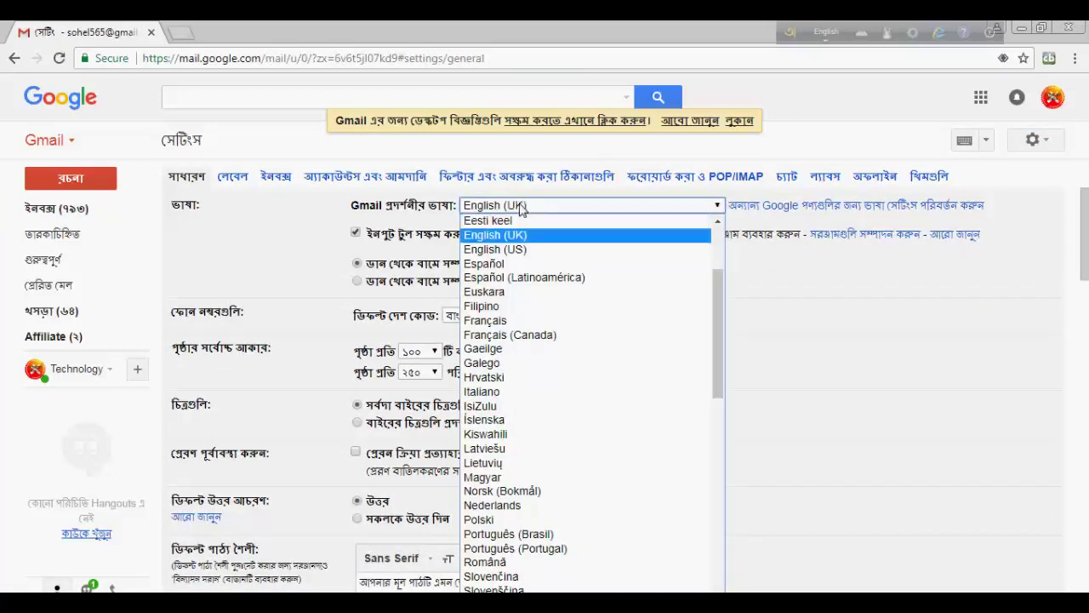
key("Return")
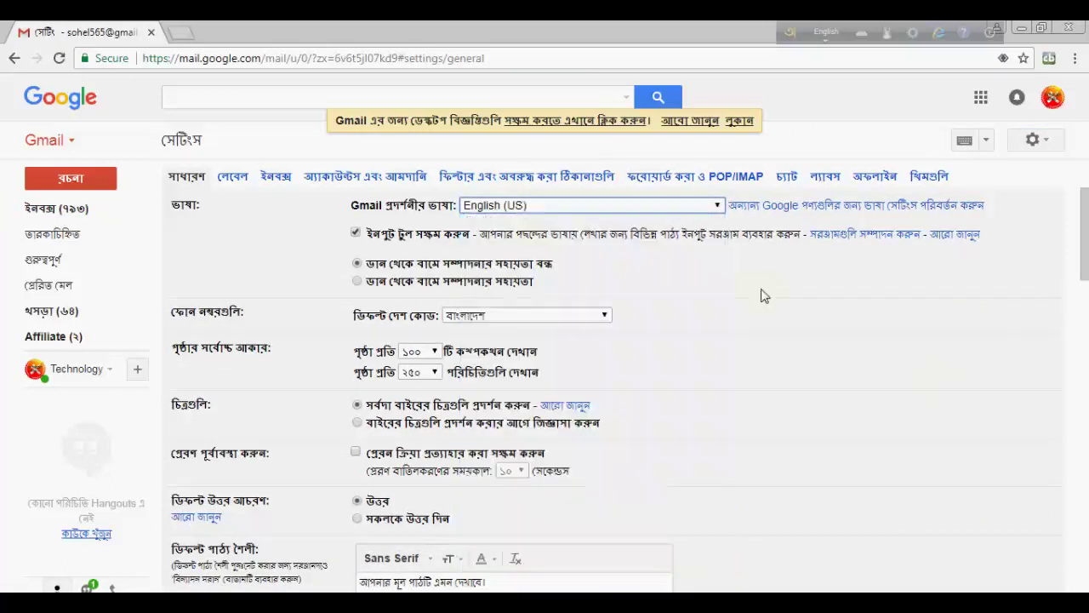
scroll(1087, 523, "down", 7)
scroll(1087, 524, "down", 5)
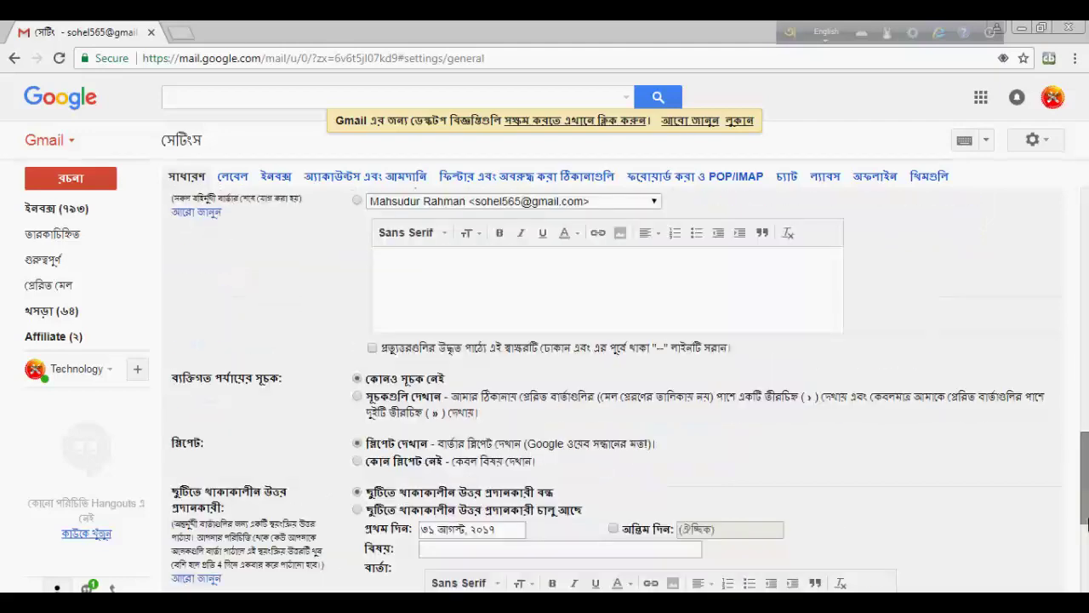
scroll(1086, 561, "down", 5)
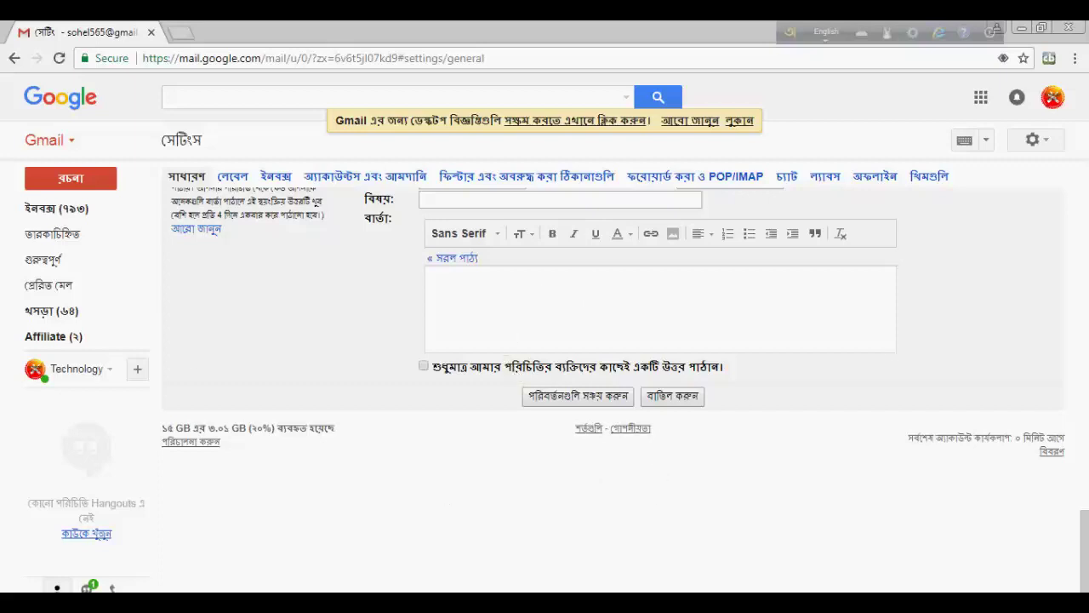
left_click(554, 404)
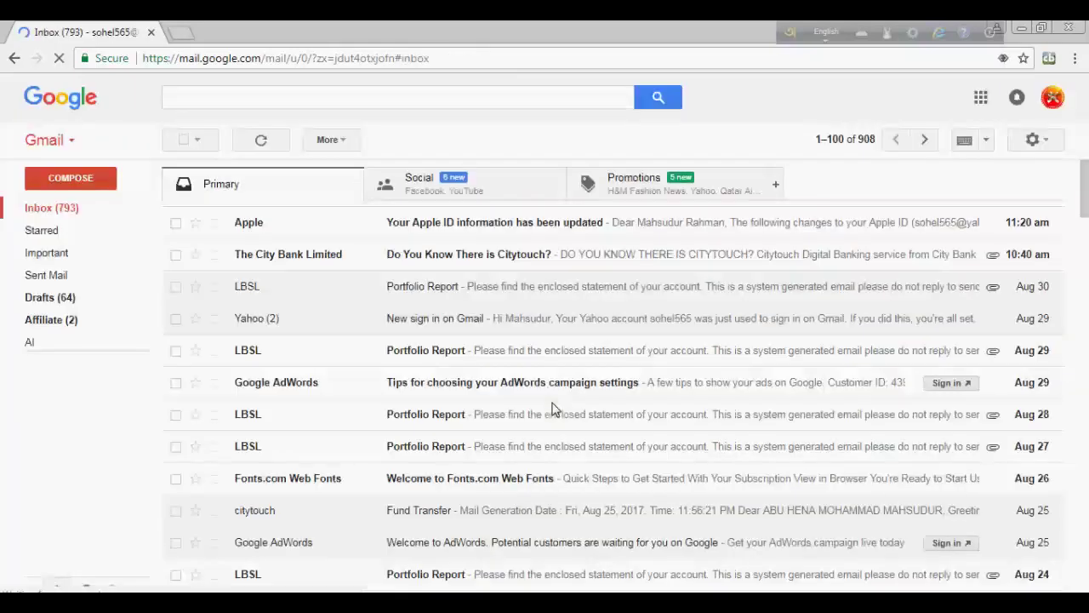
Enable Undo Send in the general settings with a 30-second cancellation period and save the changes
left_click(1047, 143)
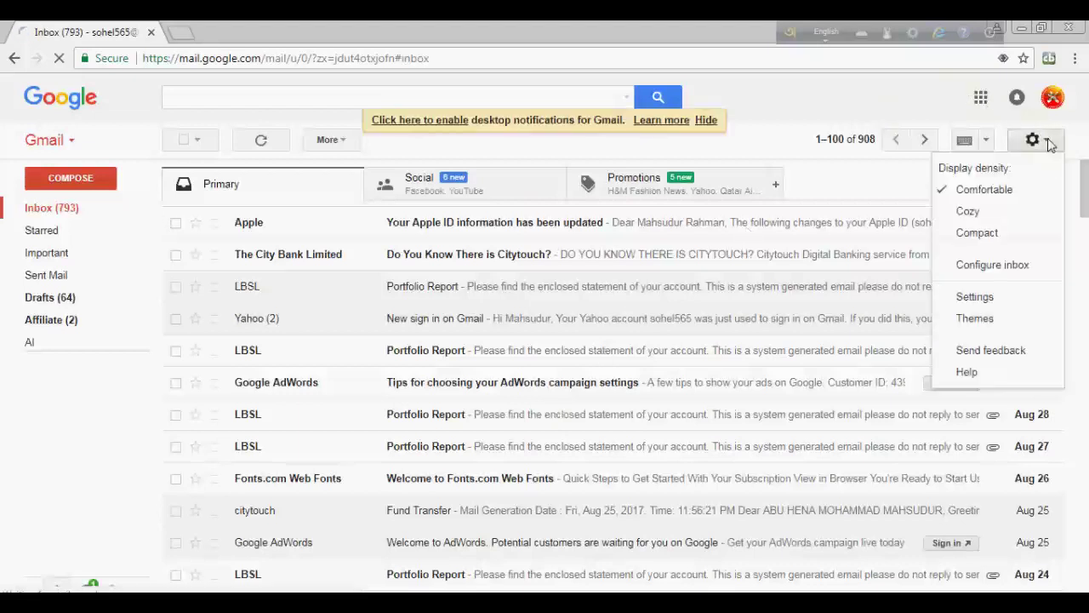
left_click(973, 297)
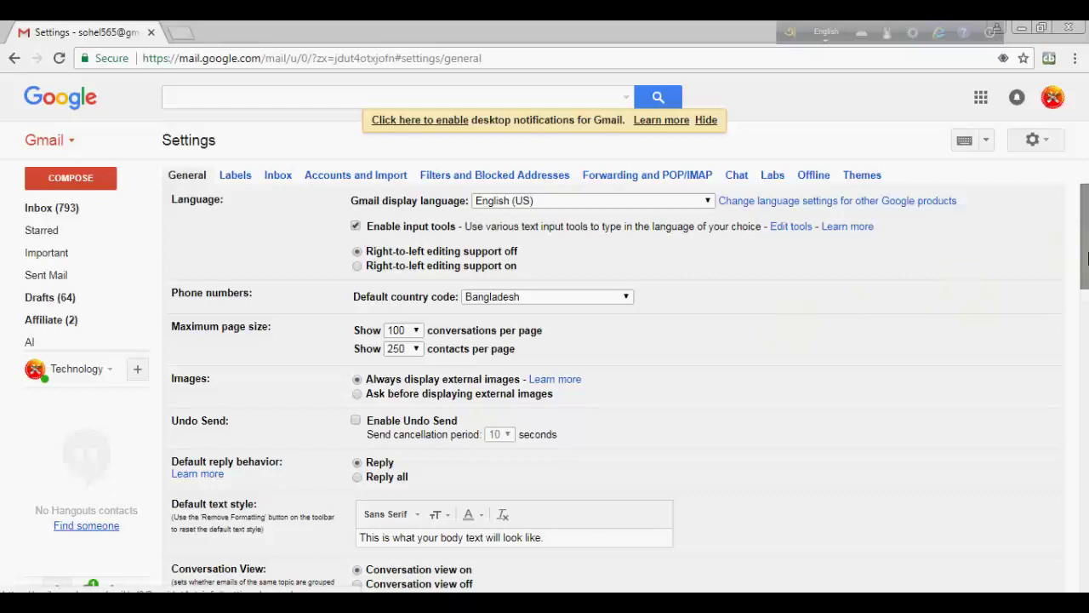
left_click_drag(1087, 259, 1086, 263)
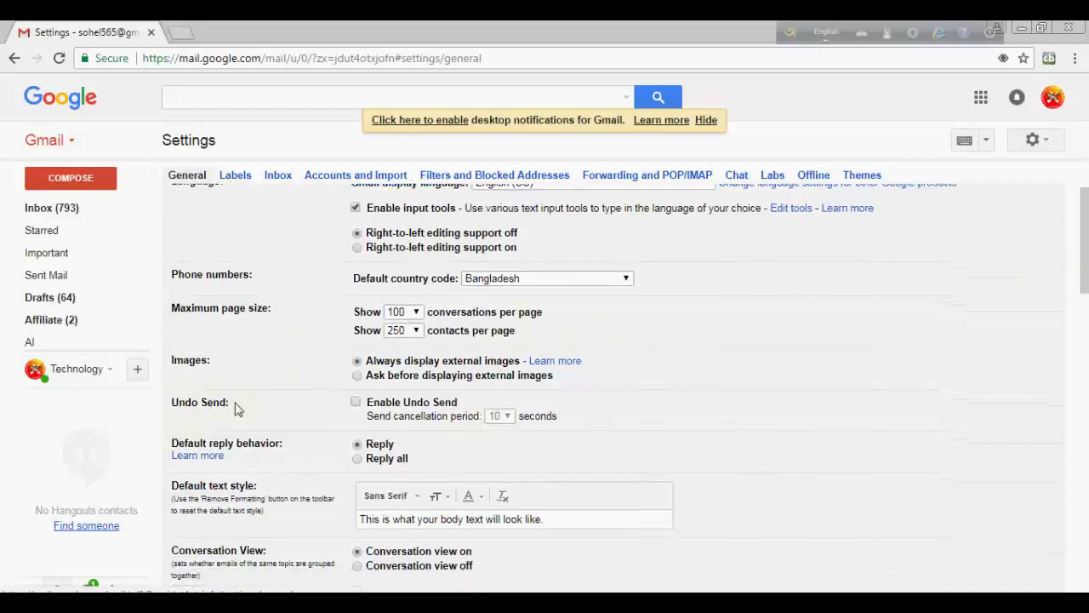
left_click(356, 405)
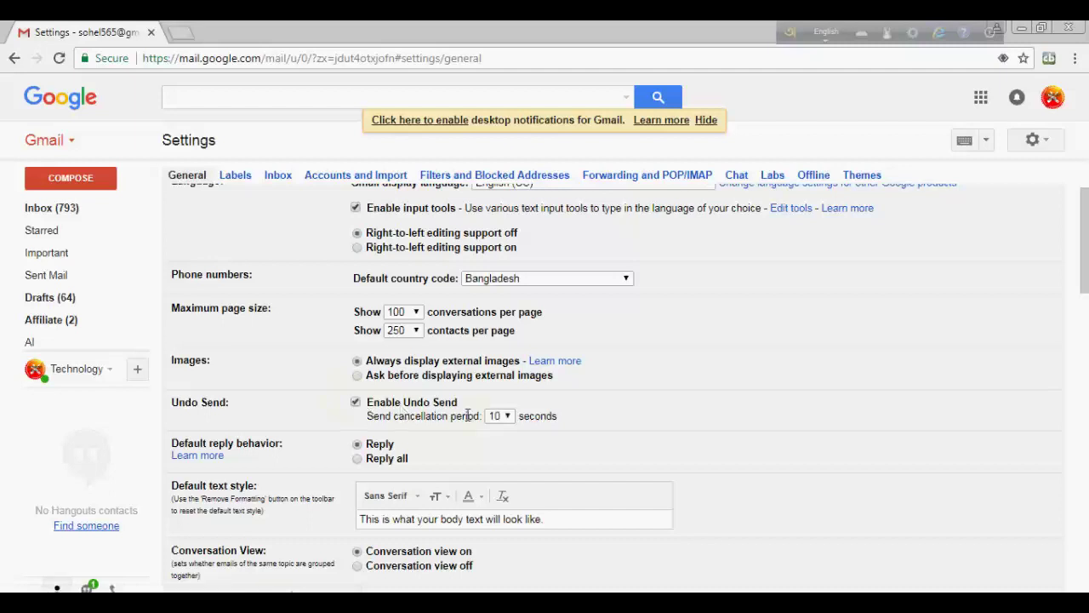
left_click(505, 417)
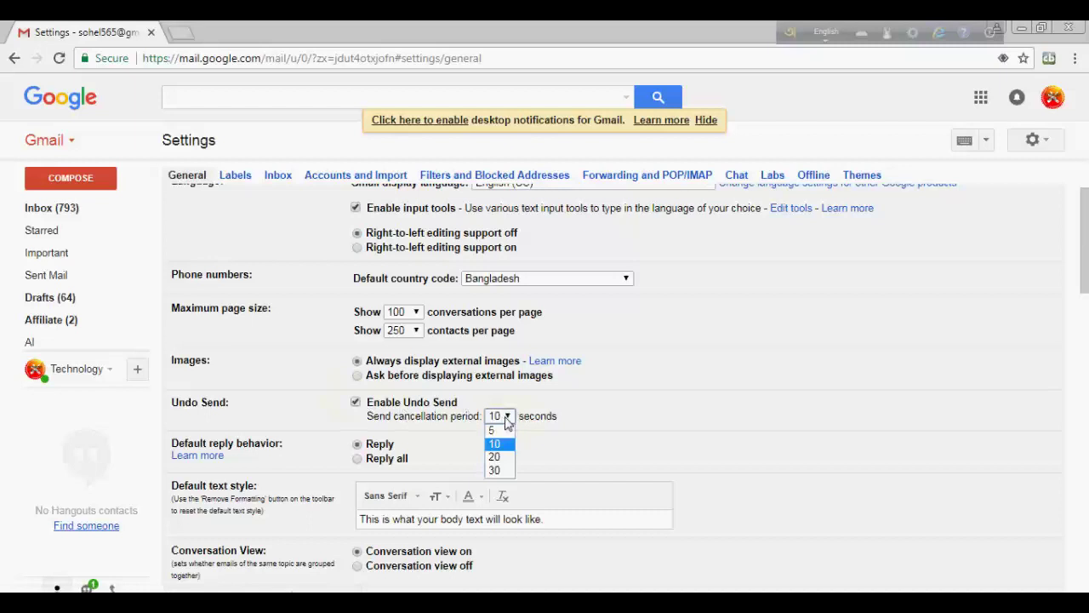
left_click(495, 471)
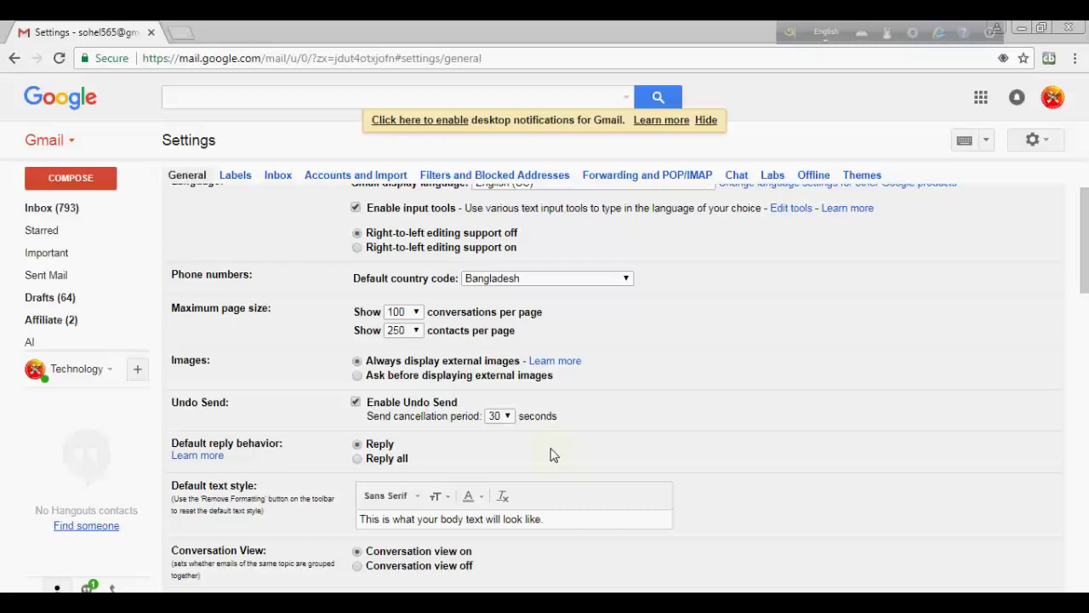
left_click(1085, 519)
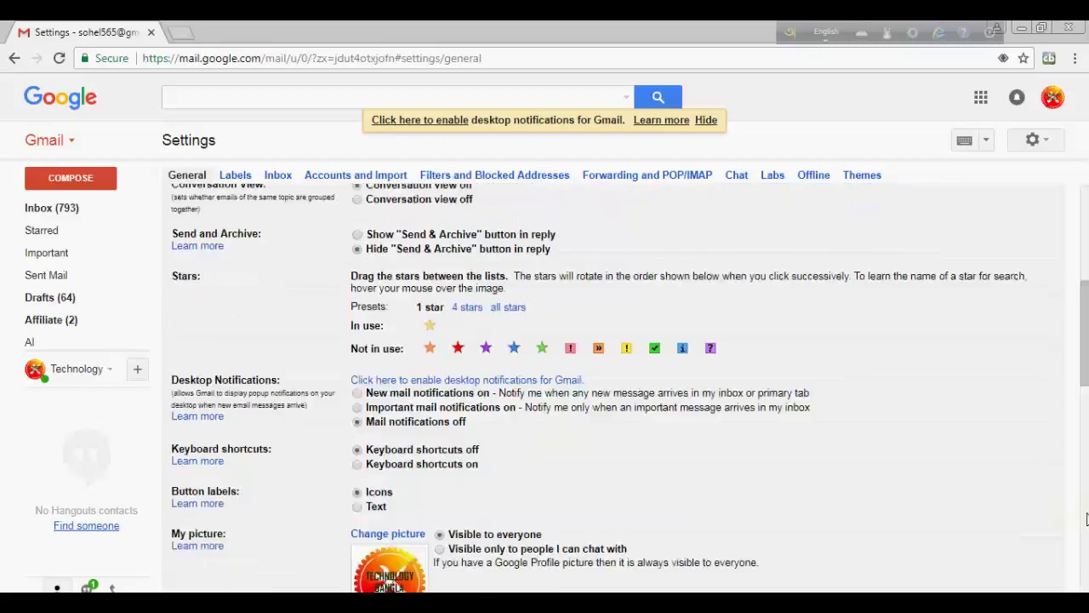
left_click(1086, 519)
left_click(1086, 519)
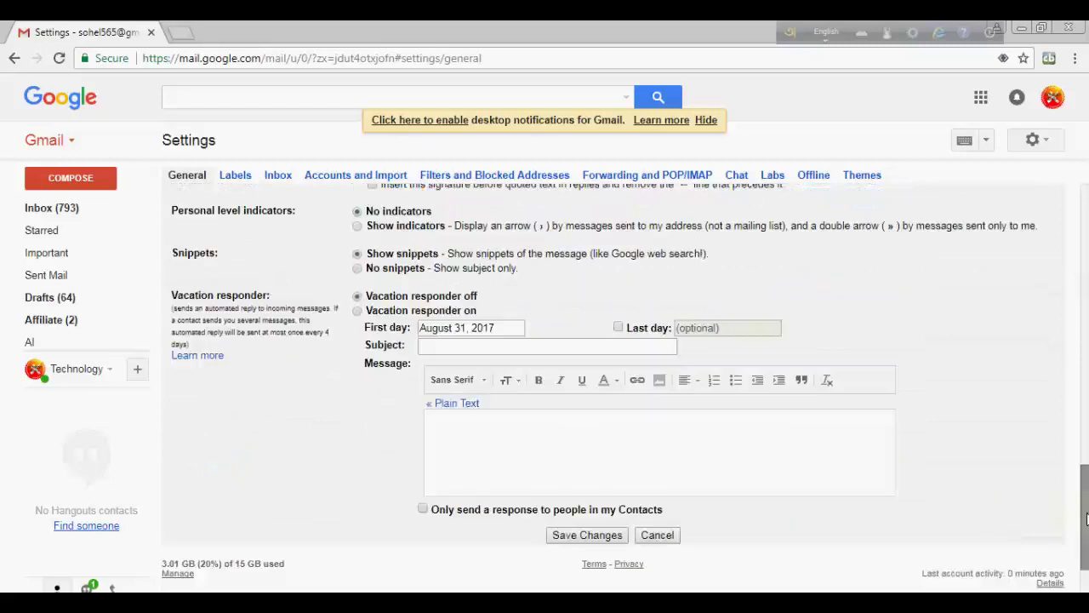
left_click(576, 531)
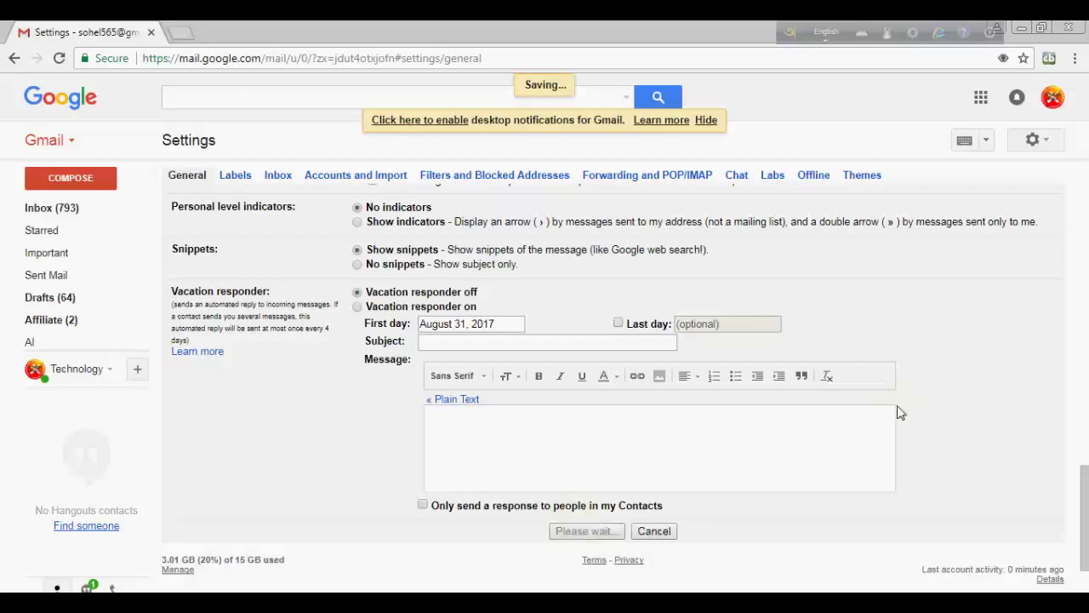
Add the red star, green check, red exclamation mark and green star to the stars in use
left_click(1085, 404)
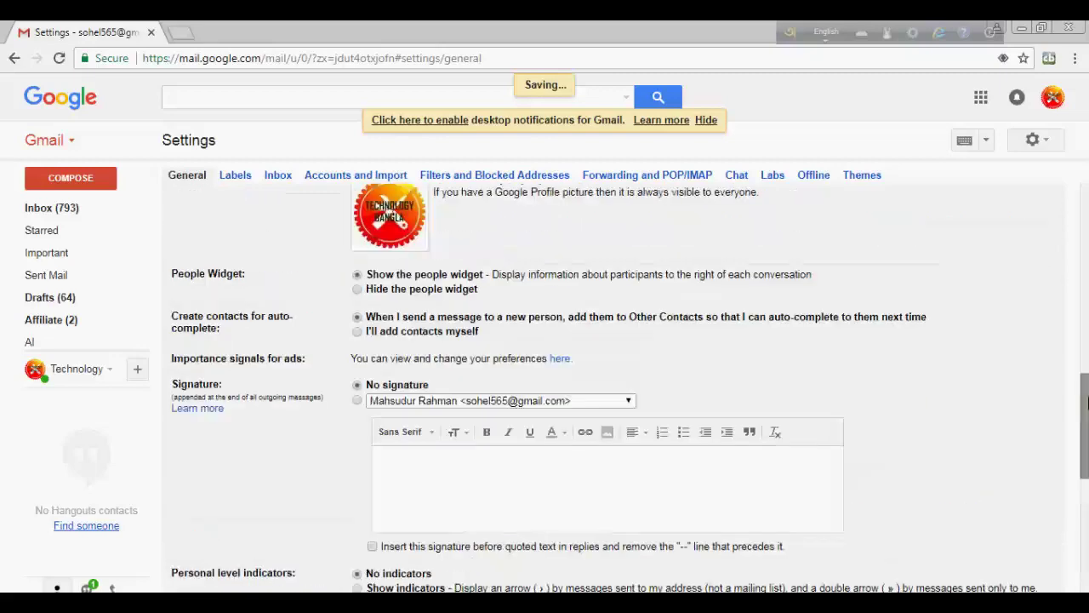
left_click_drag(1085, 404, 1085, 285)
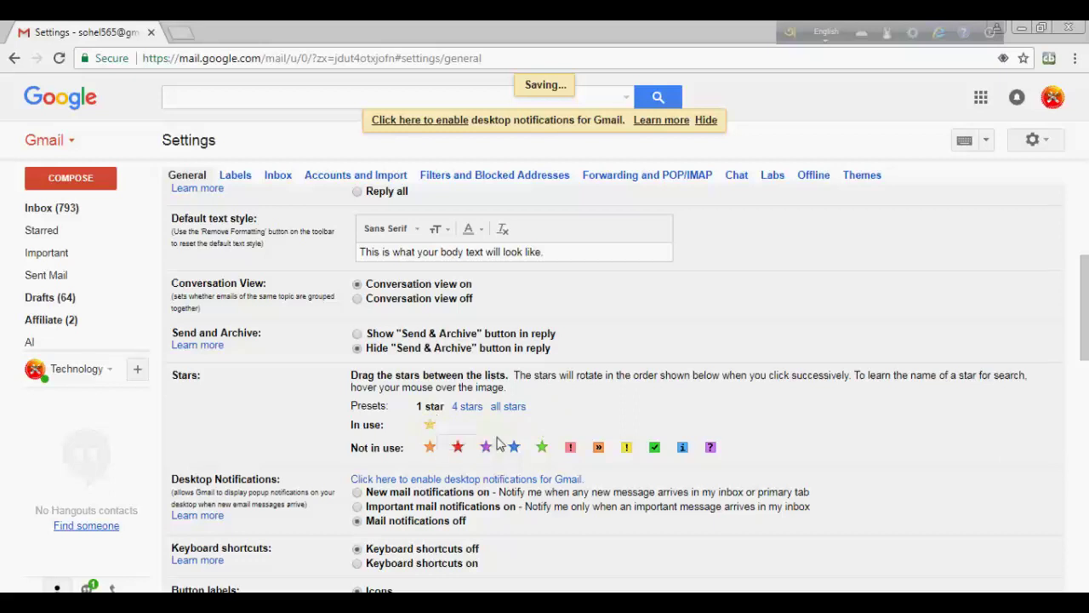
left_click_drag(461, 447, 458, 424)
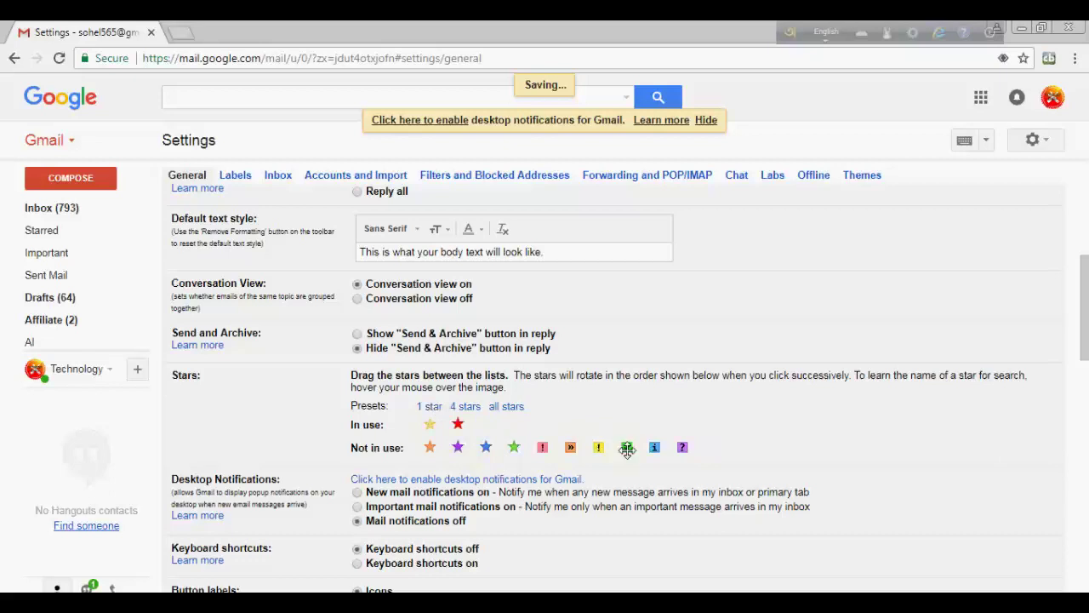
left_click_drag(626, 446, 458, 425)
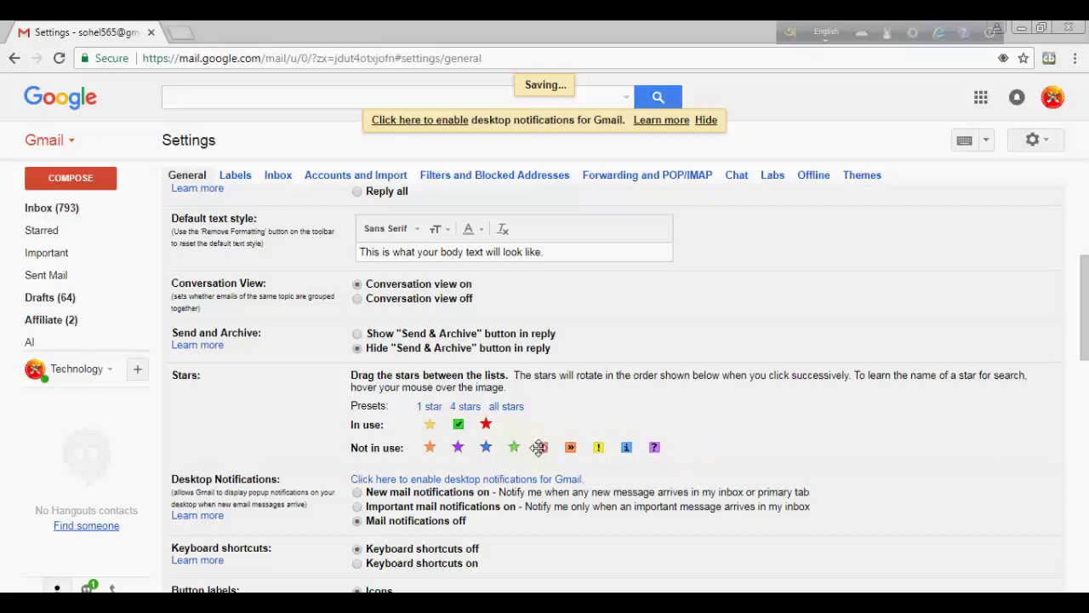
left_click_drag(541, 447, 513, 424)
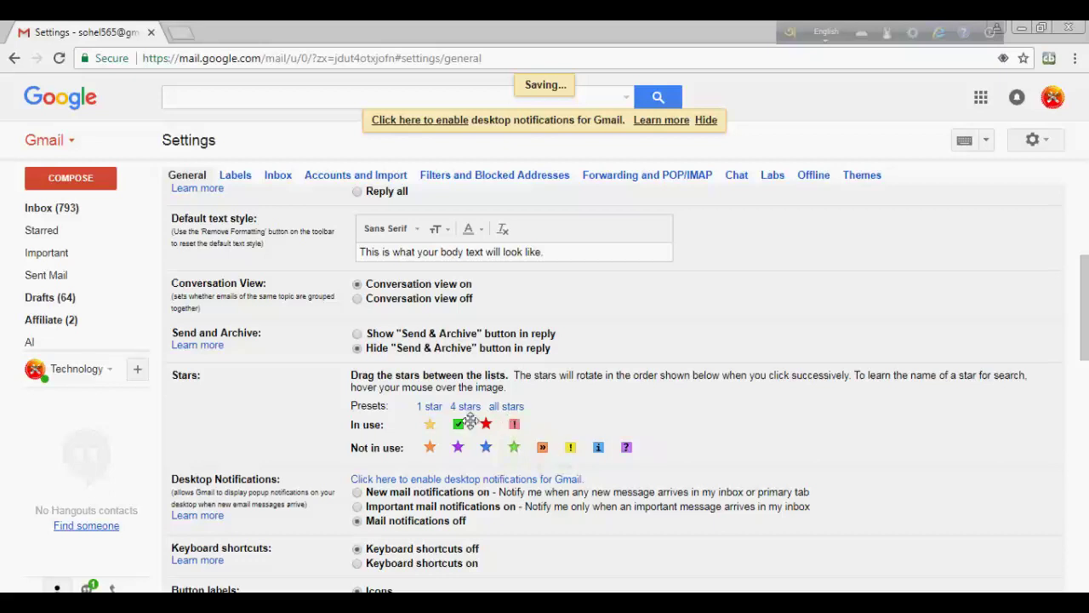
left_click_drag(503, 443, 537, 426)
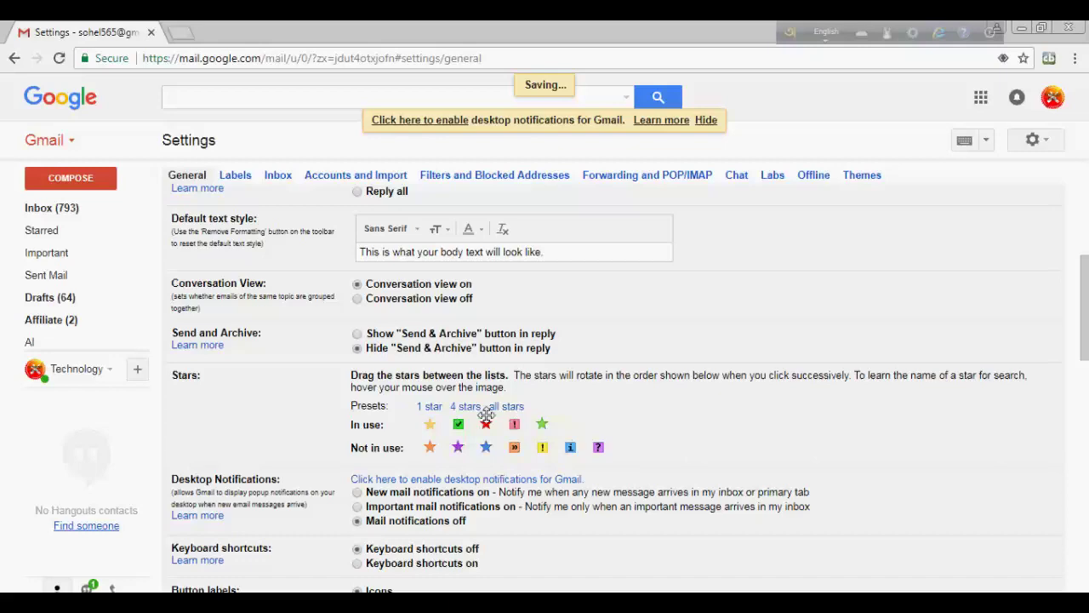
scroll(1088, 508, "down", 1)
scroll(1088, 509, "down", 10)
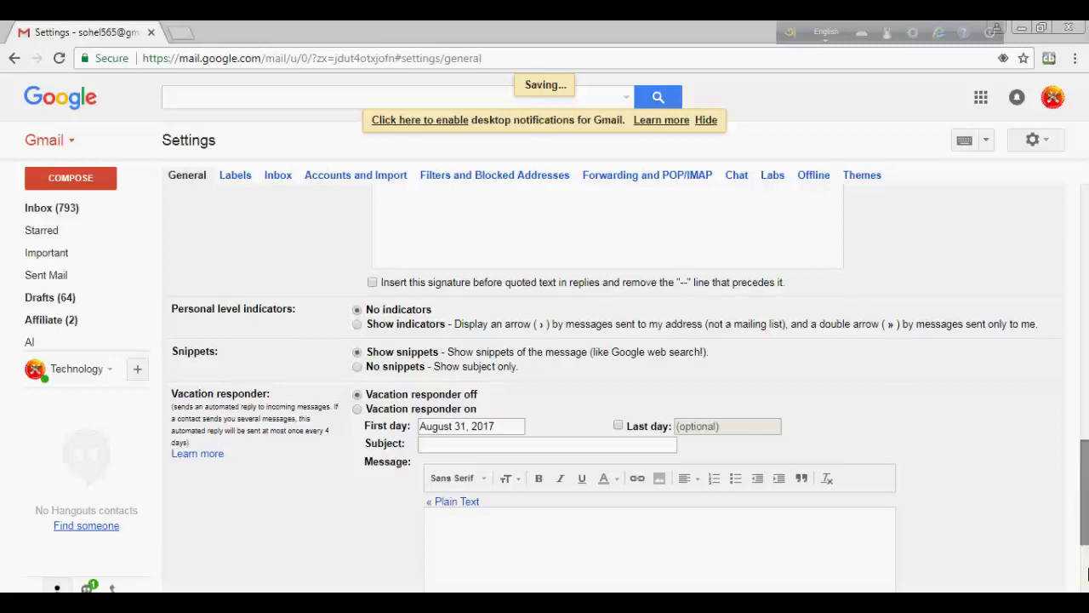
scroll(1088, 554, "down", 3)
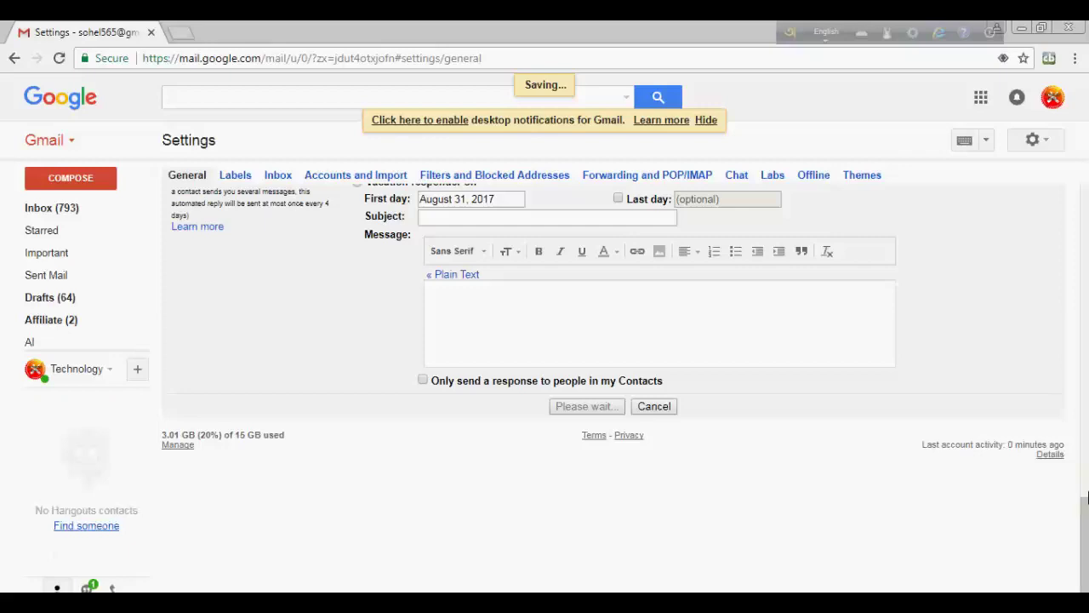
mouse_move(1078, 519)
left_mouse_down()
mouse_move(1081, 434)
mouse_move(1080, 510)
left_mouse_up()
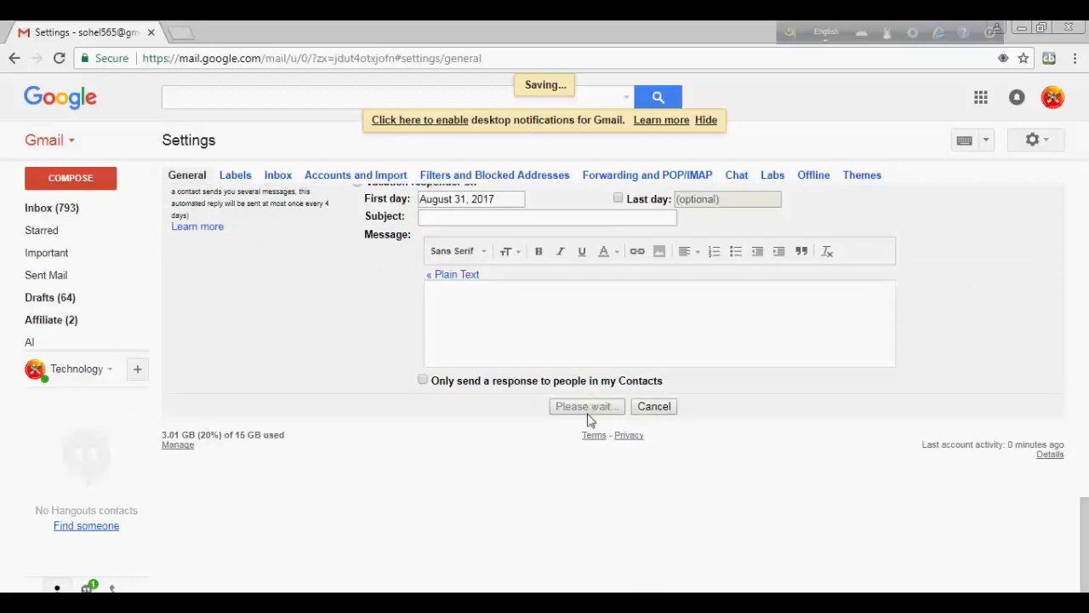
Leave the settings for the inbox and discard the unsaved star changes
left_click(1087, 343)
left_click(1087, 343)
mouse_move(1087, 343)
left_mouse_down()
mouse_move(1087, 371)
mouse_move(1084, 259)
mouse_move(1086, 545)
left_mouse_up()
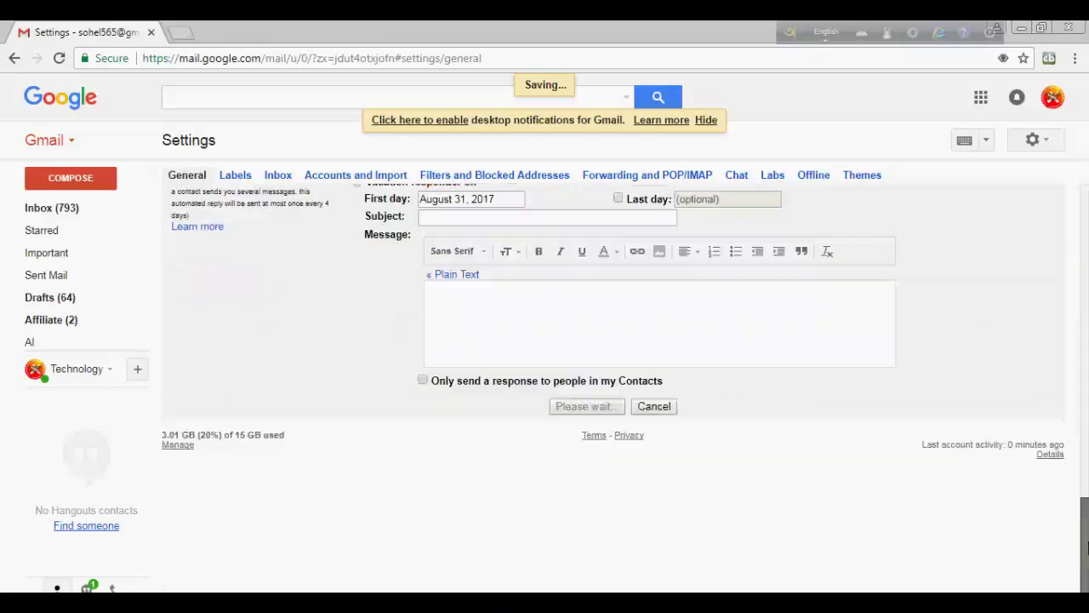
left_click_drag(1085, 505, 1083, 308)
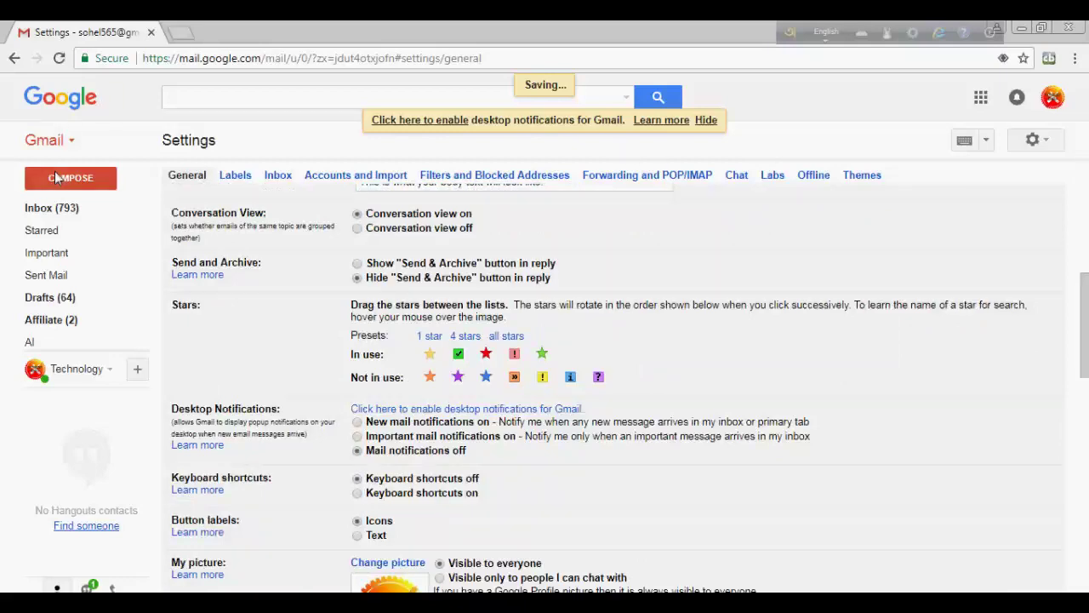
left_click(44, 210)
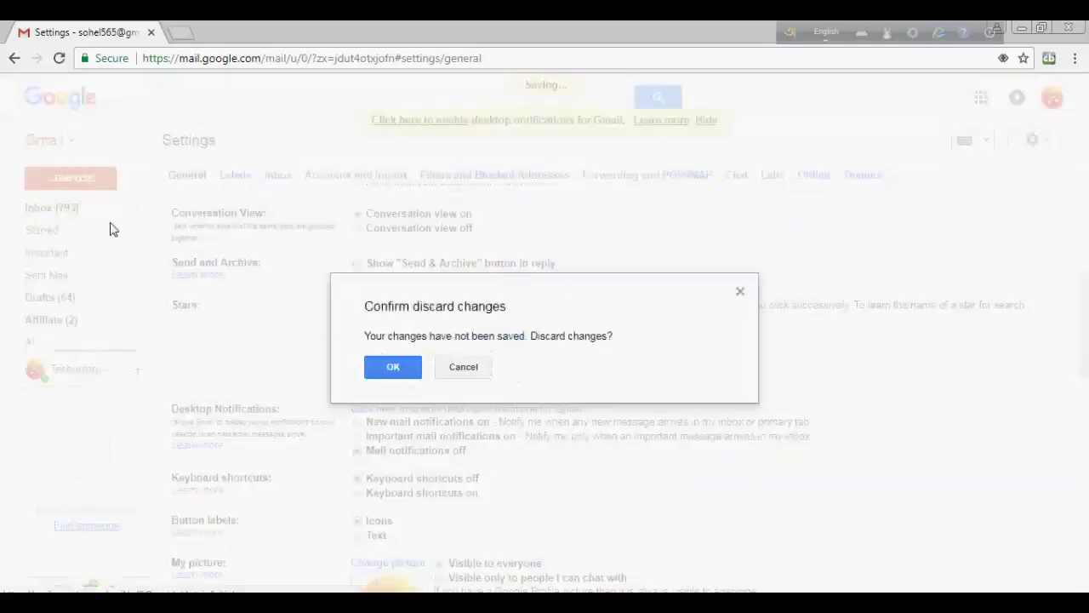
left_click(391, 367)
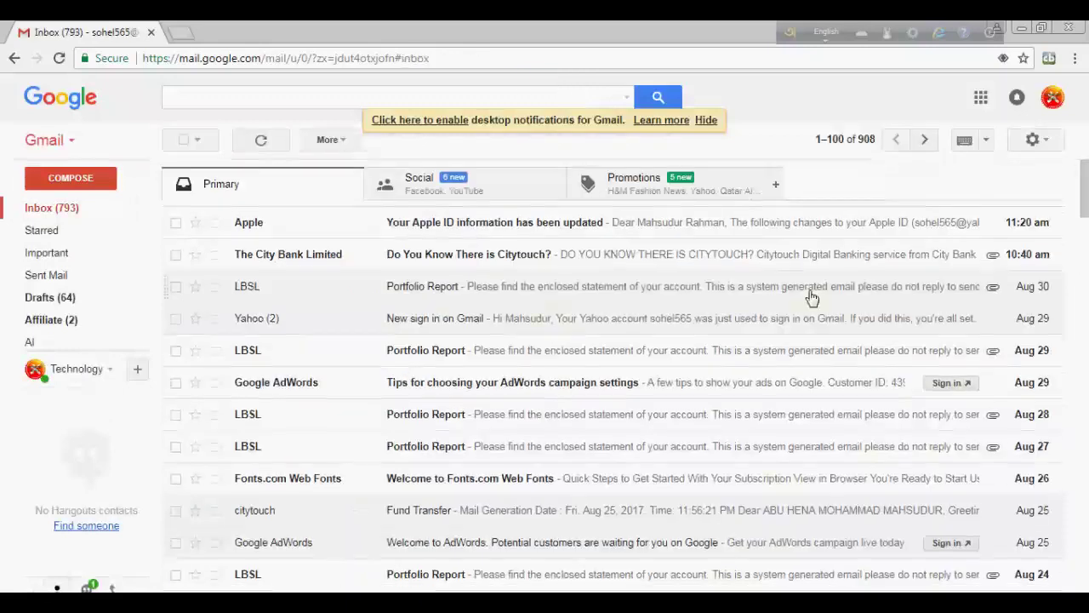
Add the green star, red star and green check to the stars in use in the general settings and save the changes
left_click(1034, 139)
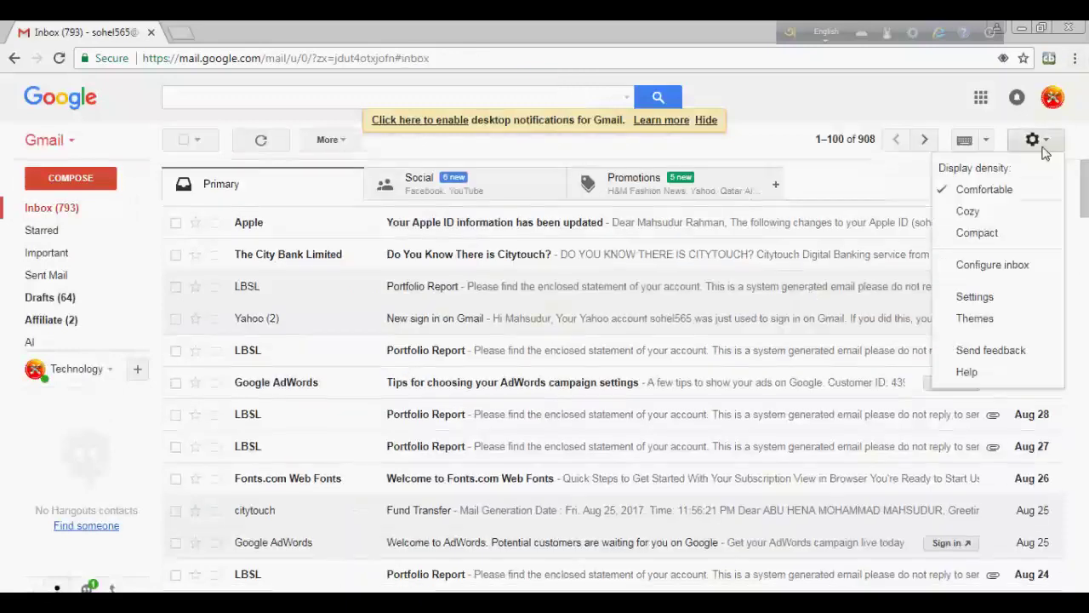
left_click(988, 298)
left_click_drag(1086, 271, 1083, 386)
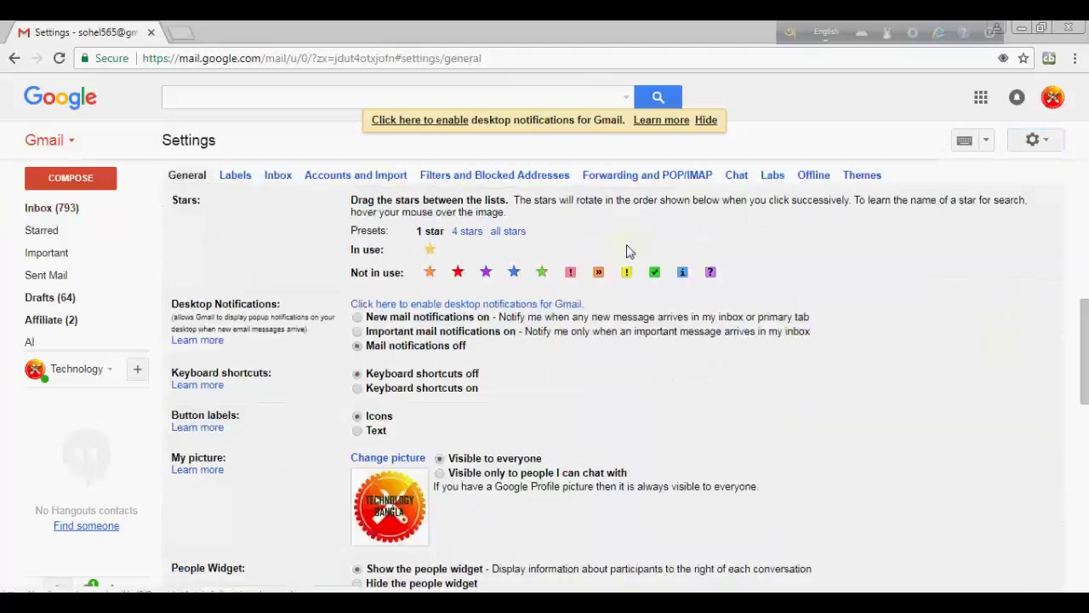
left_click(459, 272)
left_click_drag(460, 273, 462, 247)
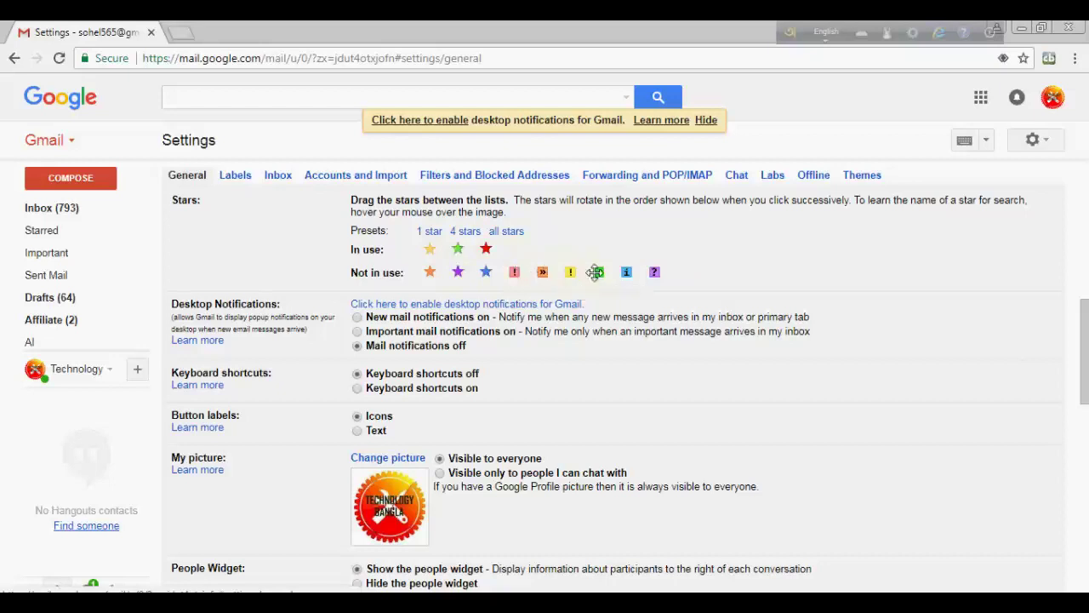
left_click_drag(598, 272, 485, 245)
left_click_drag(1081, 382, 1086, 566)
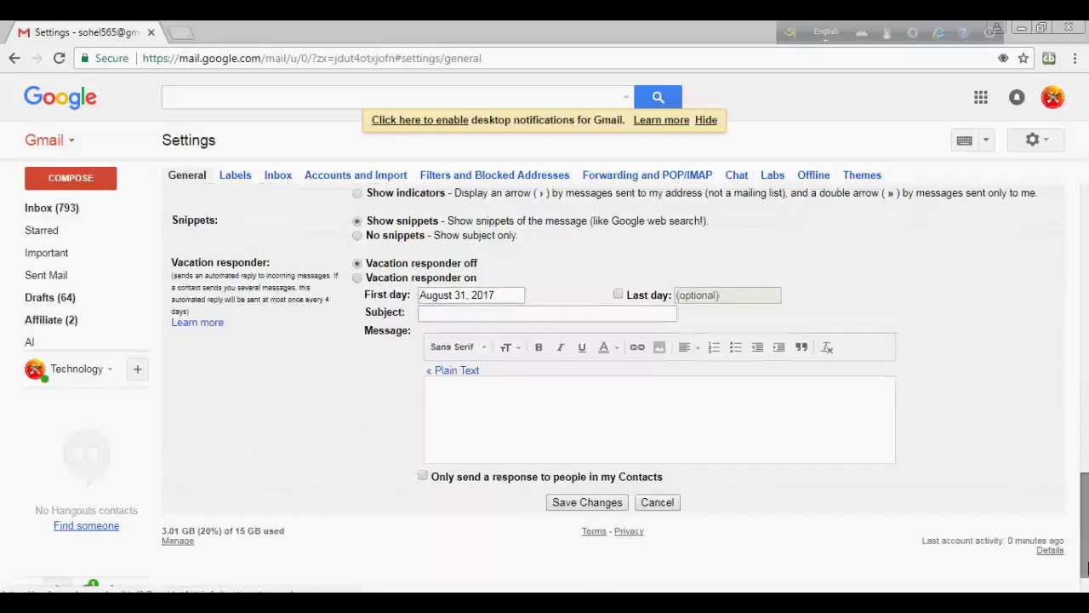
left_click(616, 503)
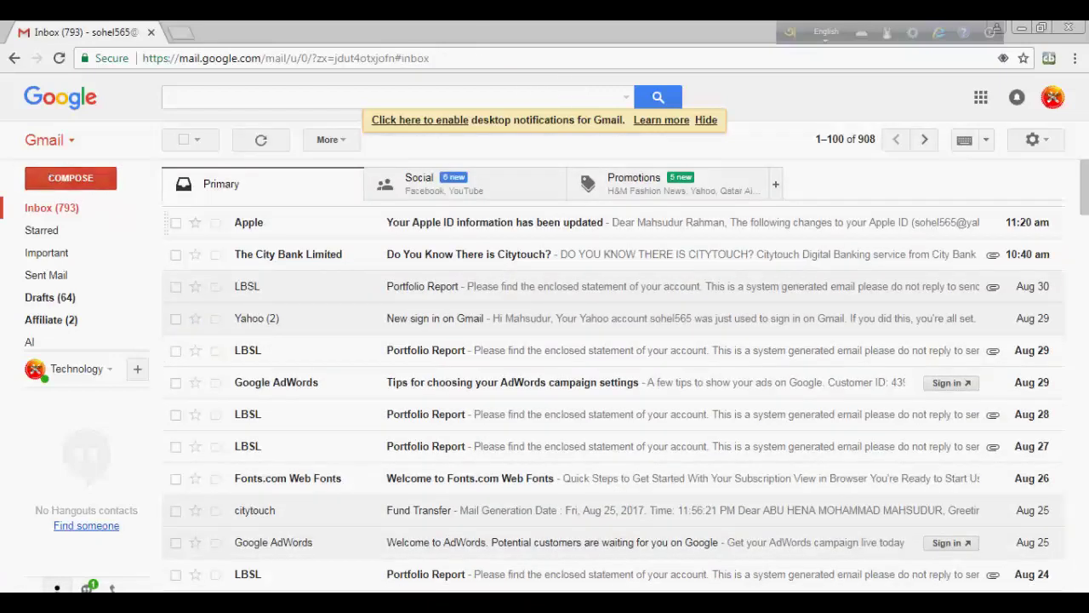
Cycle the star on the Apple message through the stars in use and leave it on the yellow star
left_click(196, 223)
left_click(195, 223)
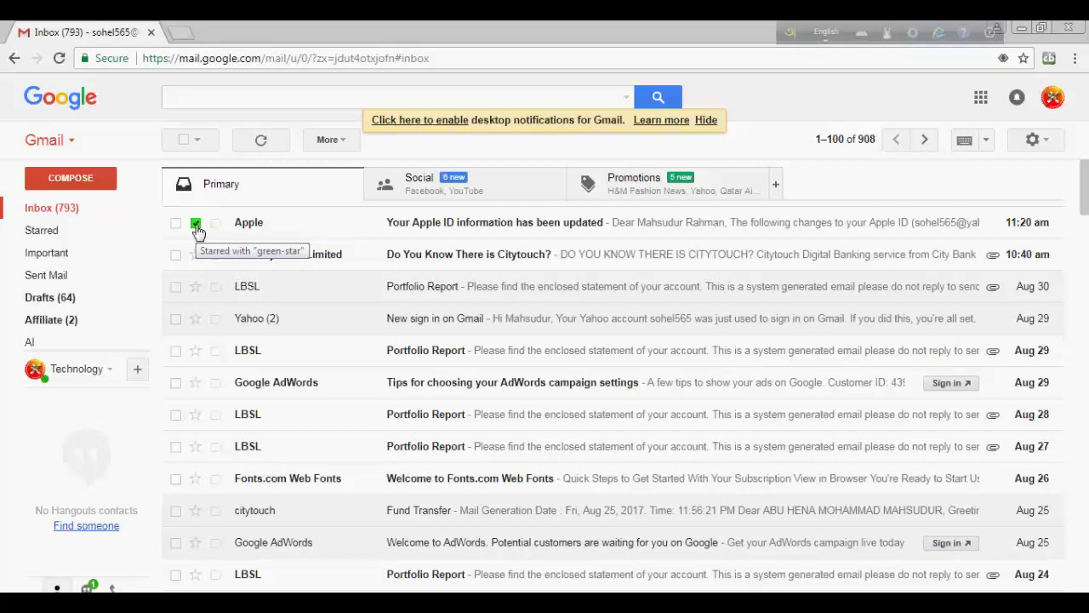
left_click(195, 223)
left_click(196, 223)
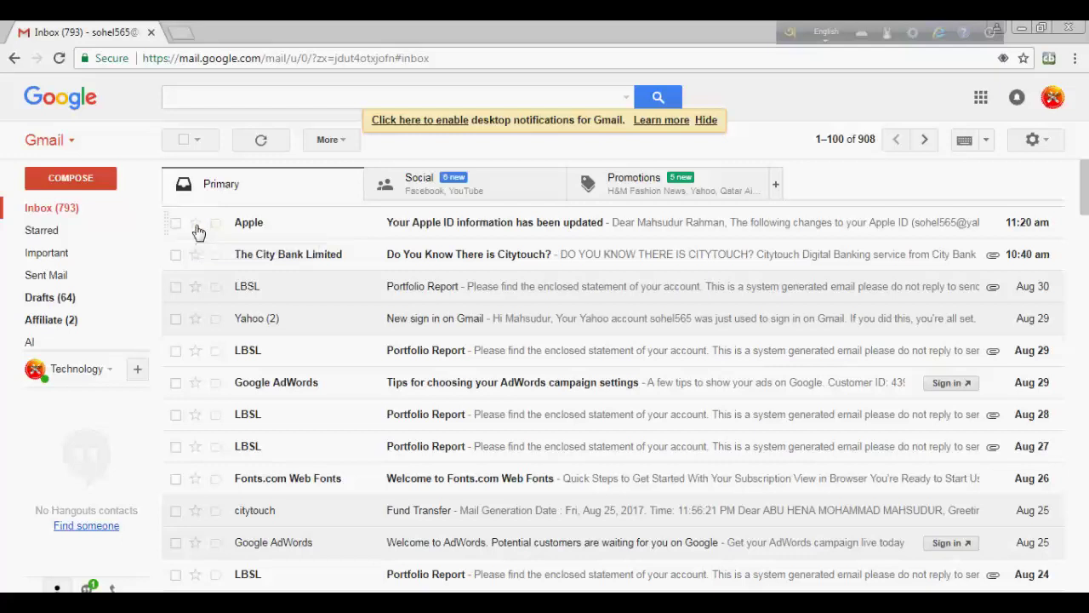
left_click(195, 224)
left_click(195, 223)
left_click(196, 223)
Mark the Aug 30 LBSL message with the green star and The City Bank Limited message with the green check
left_click(196, 287)
left_click(196, 287)
left_click(195, 255)
left_click(196, 254)
left_click(196, 254)
Write an e-mail signature in the general settings reading "Best Regarts.." with the sender's first name on the line below
left_click(1049, 146)
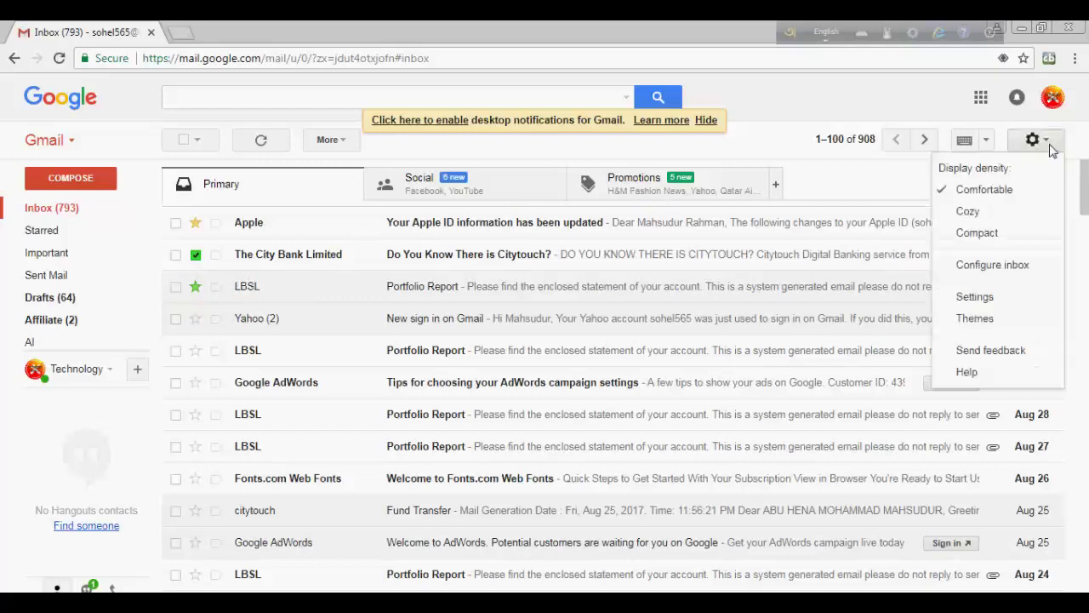
left_click(983, 299)
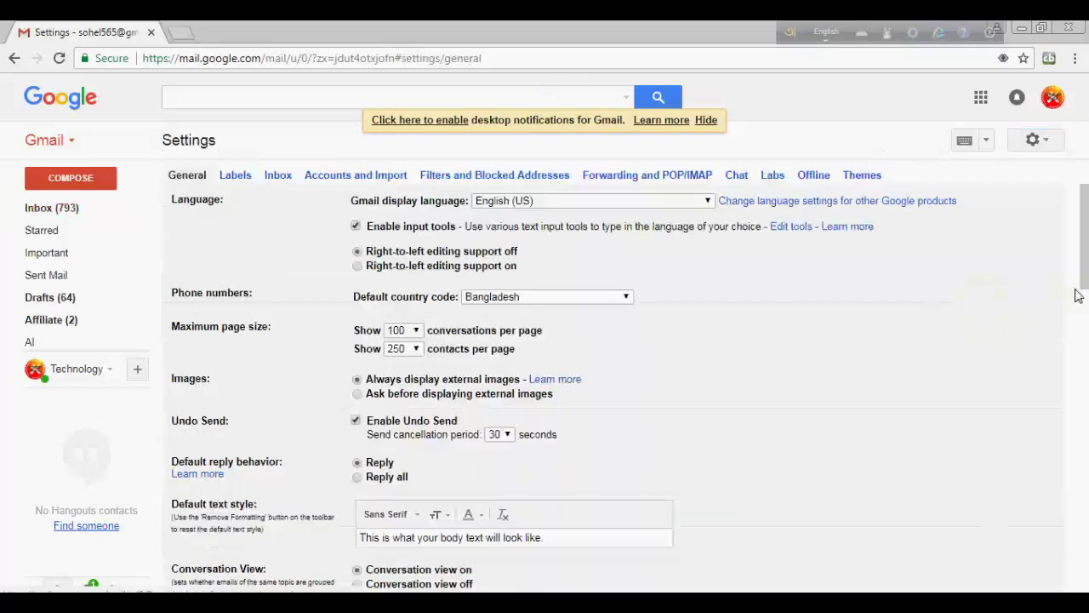
left_click_drag(1087, 298, 1085, 418)
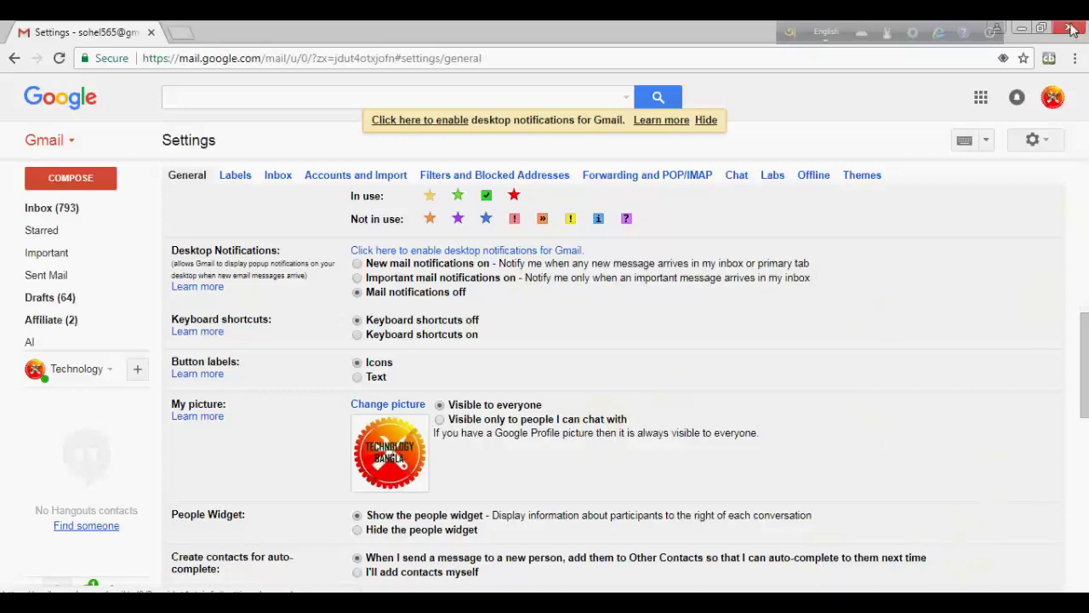
left_click_drag(1087, 342, 1086, 417)
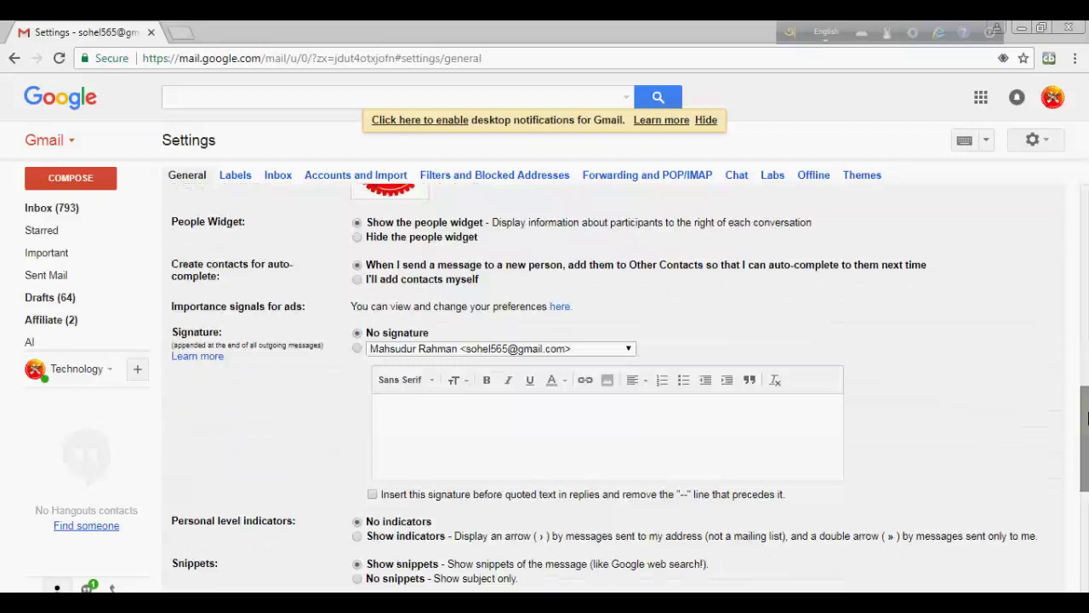
left_click(682, 415)
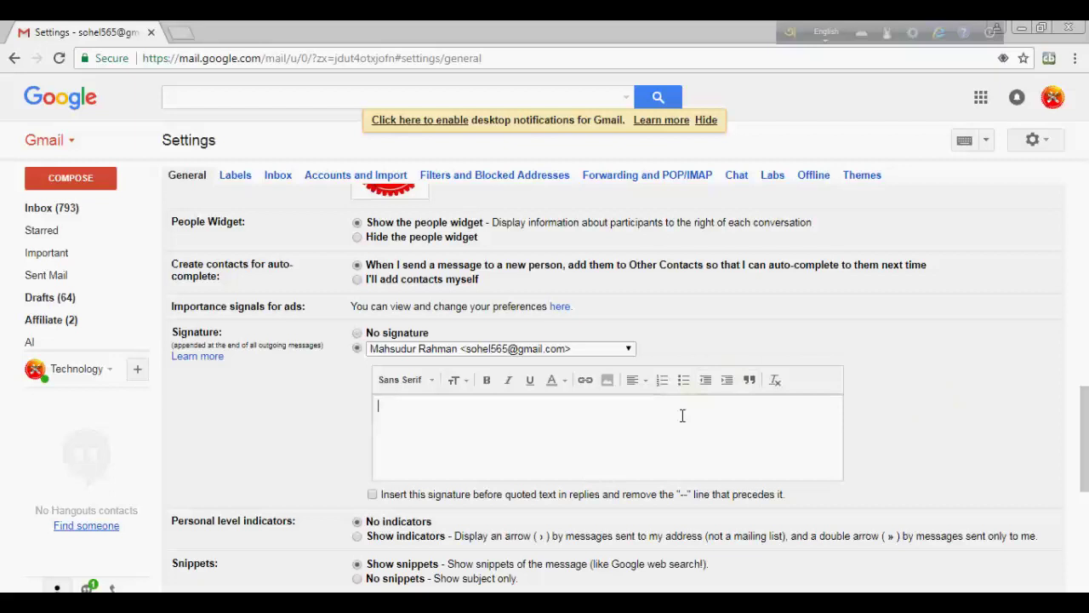
type("Best R")
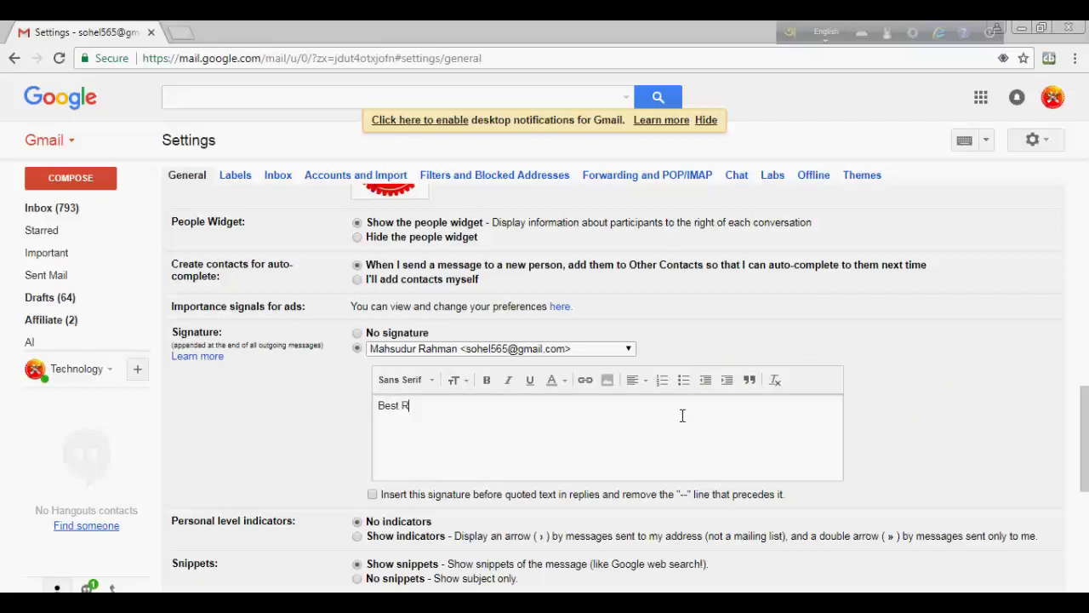
type("egarts ")
type("Mahd")
key("BackSpace")
type("sudur")
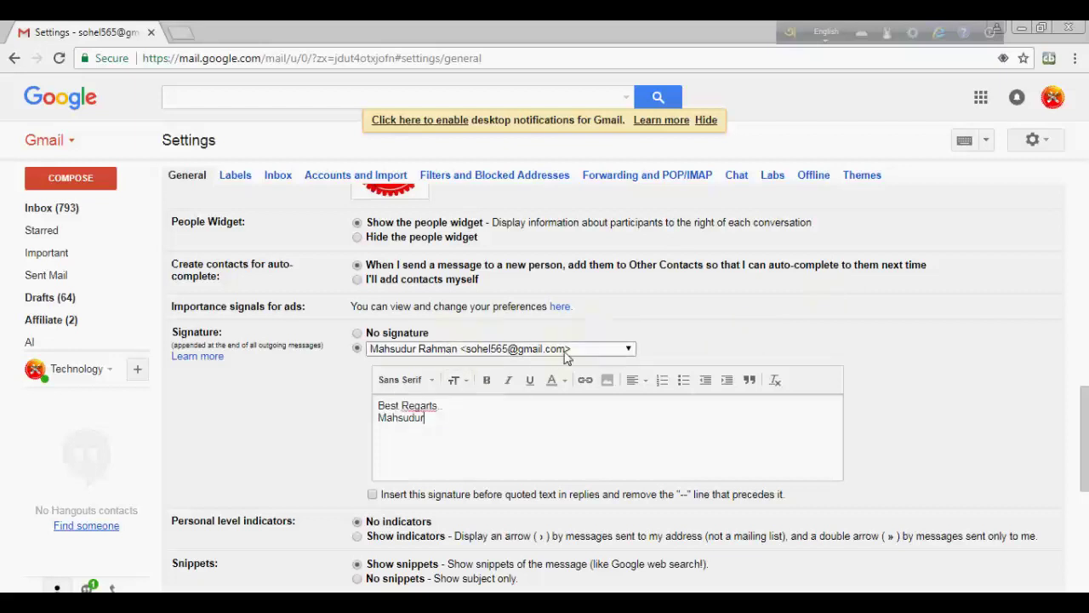
Save the signature for the Gmail sender address and check it in a new message
left_click(627, 351)
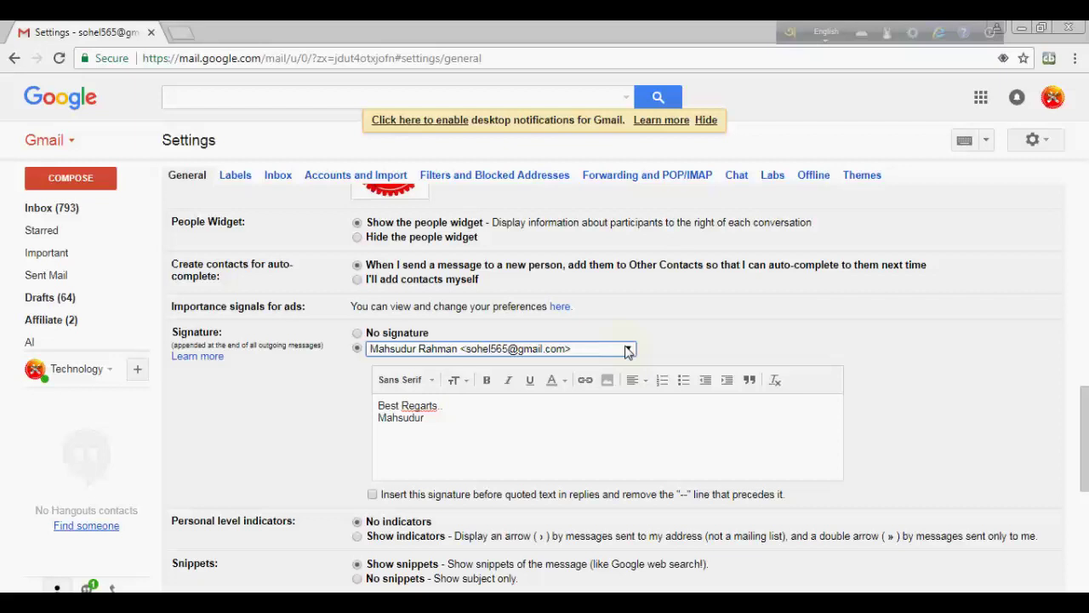
left_click(453, 422)
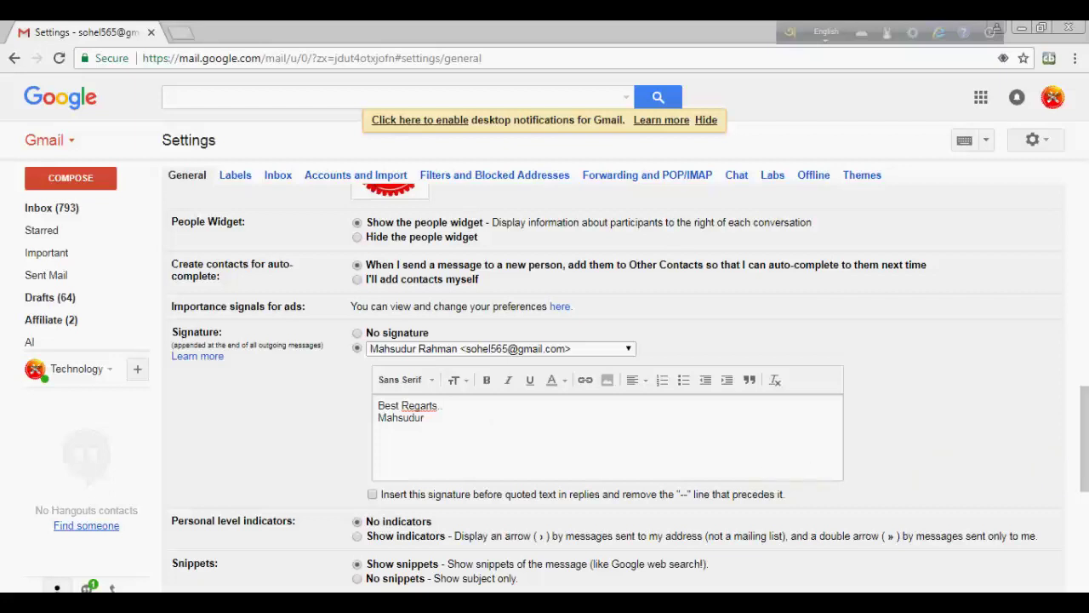
left_click(1086, 538)
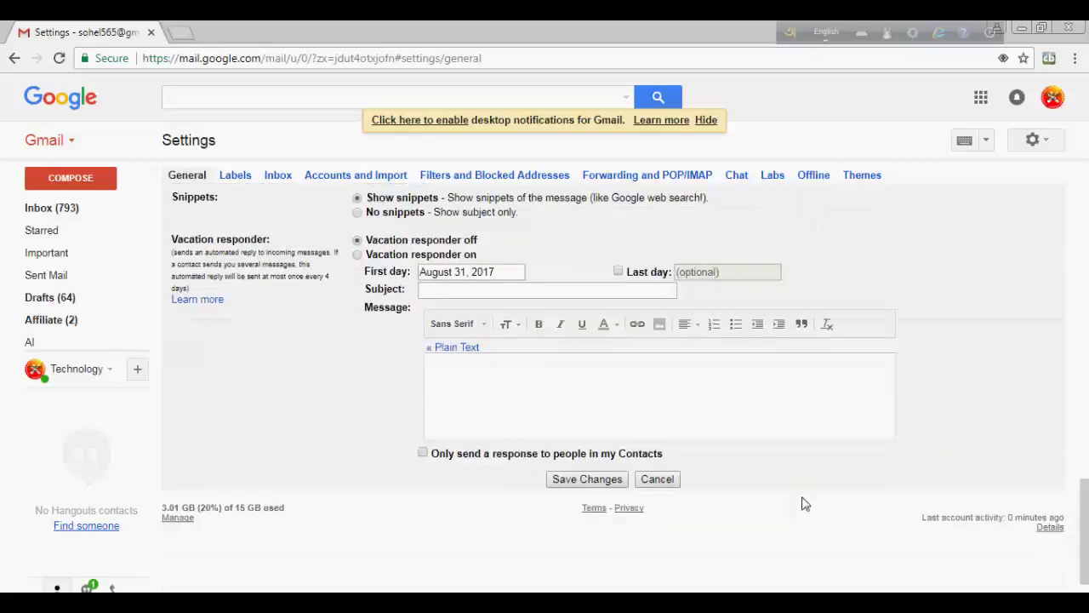
left_click(588, 480)
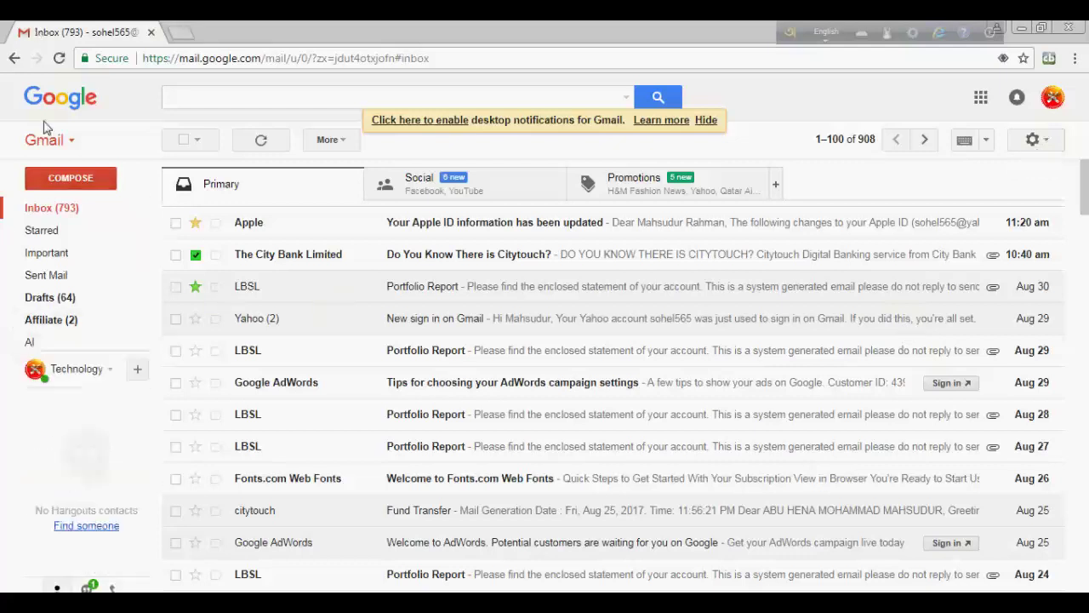
left_click(58, 173)
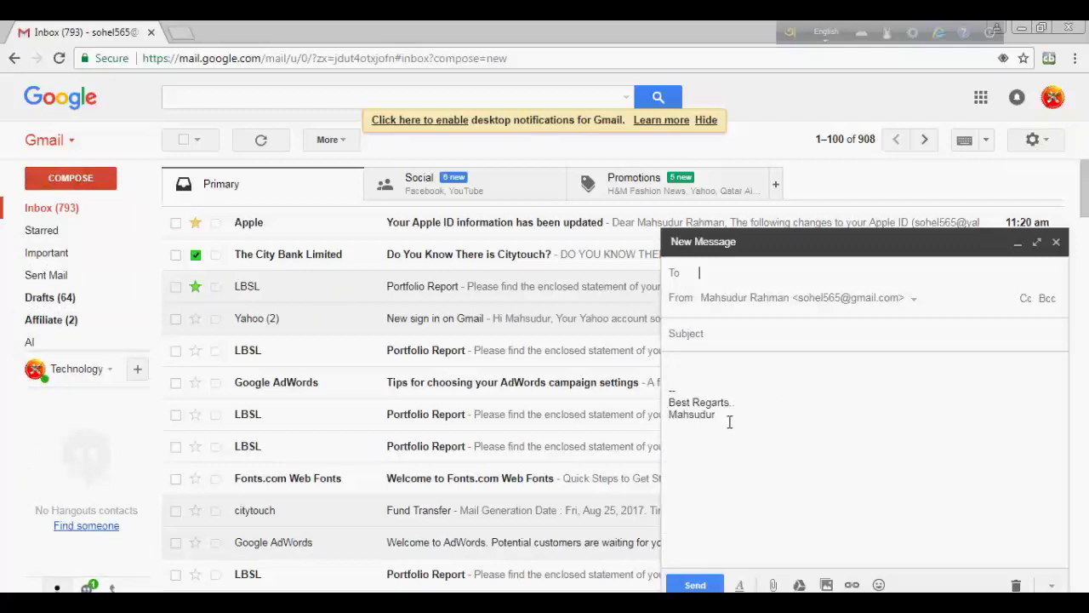
left_click(1056, 241)
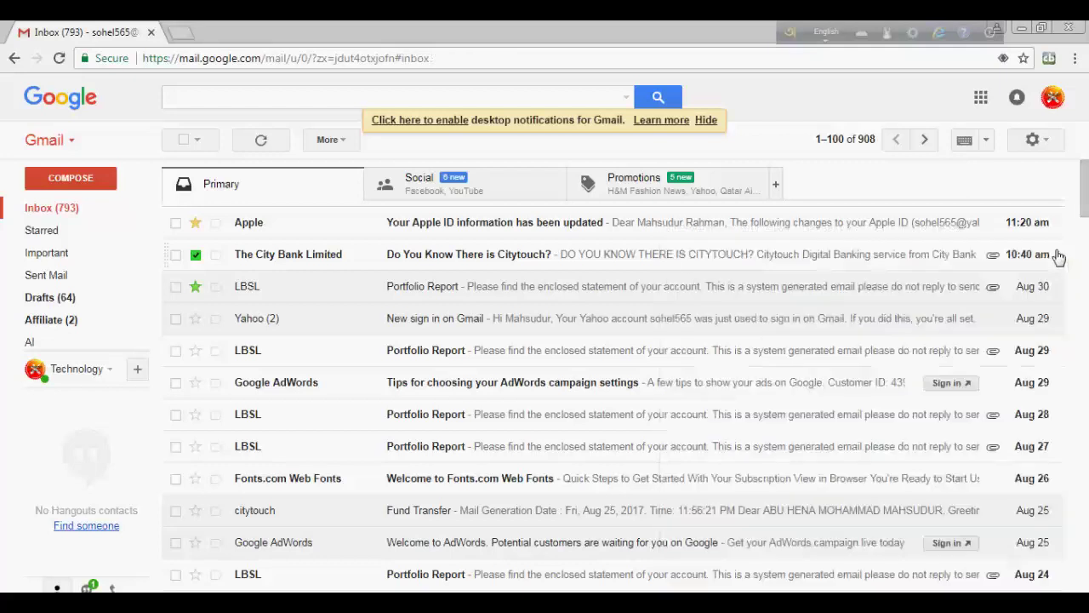
Review the Labels settings, and the inbox type, categories and importance markers in the Inbox settings
left_click(1045, 145)
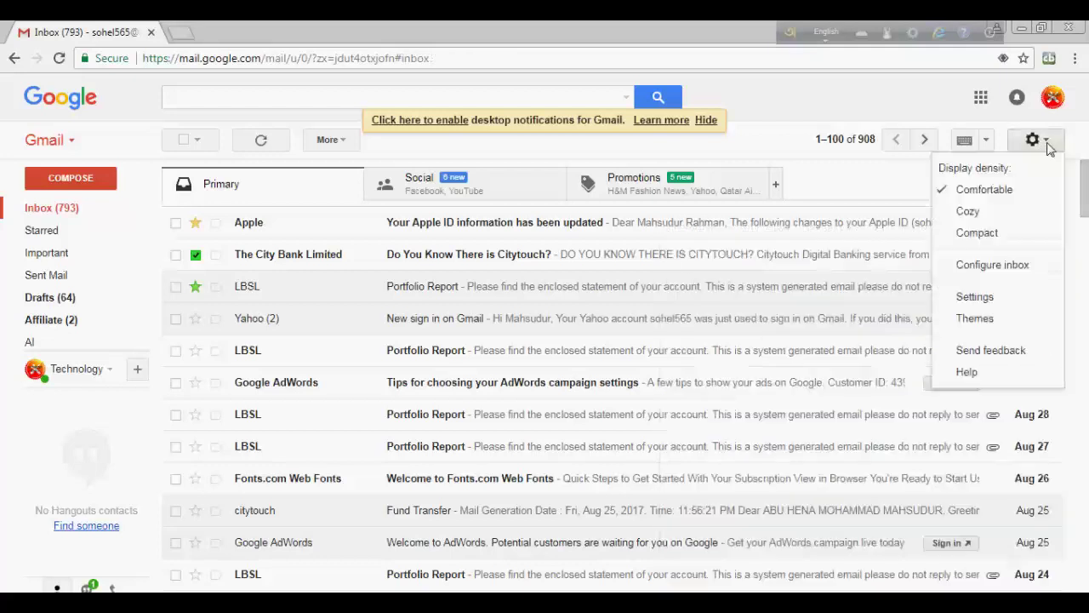
left_click(974, 298)
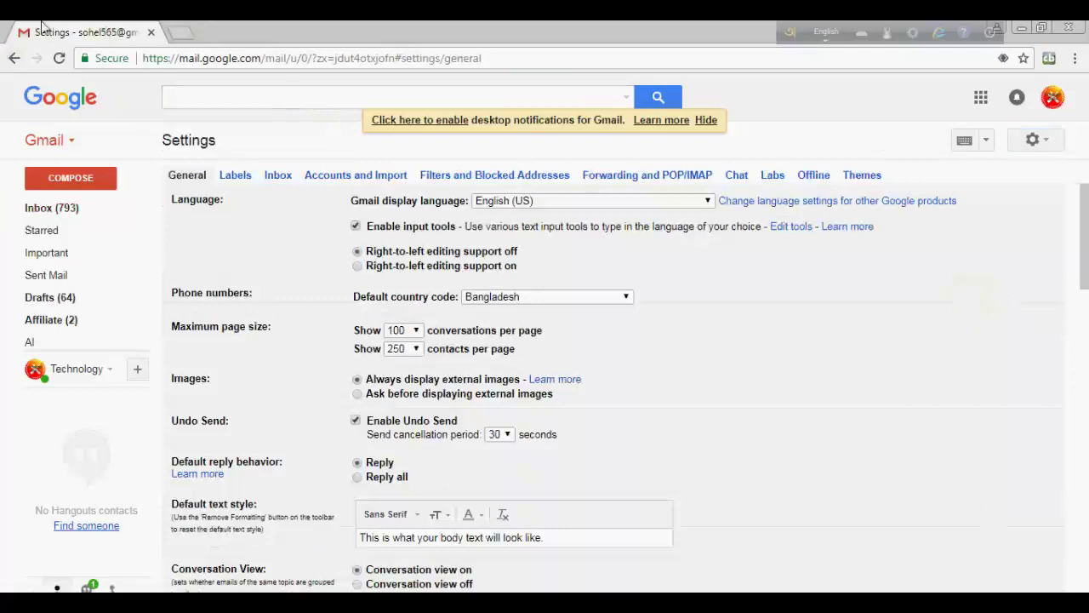
left_click(236, 177)
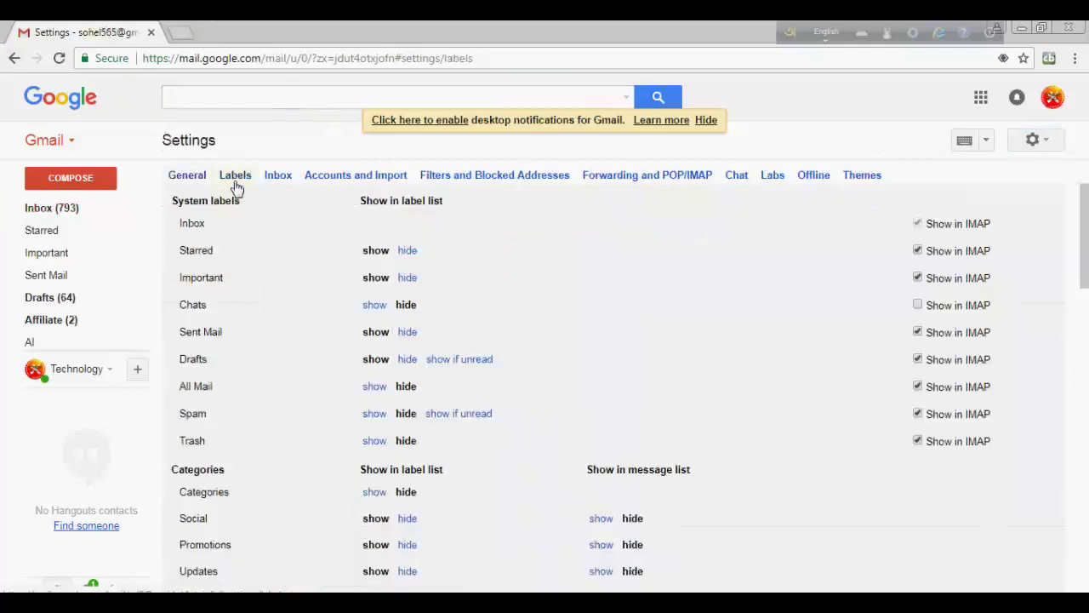
left_click(281, 181)
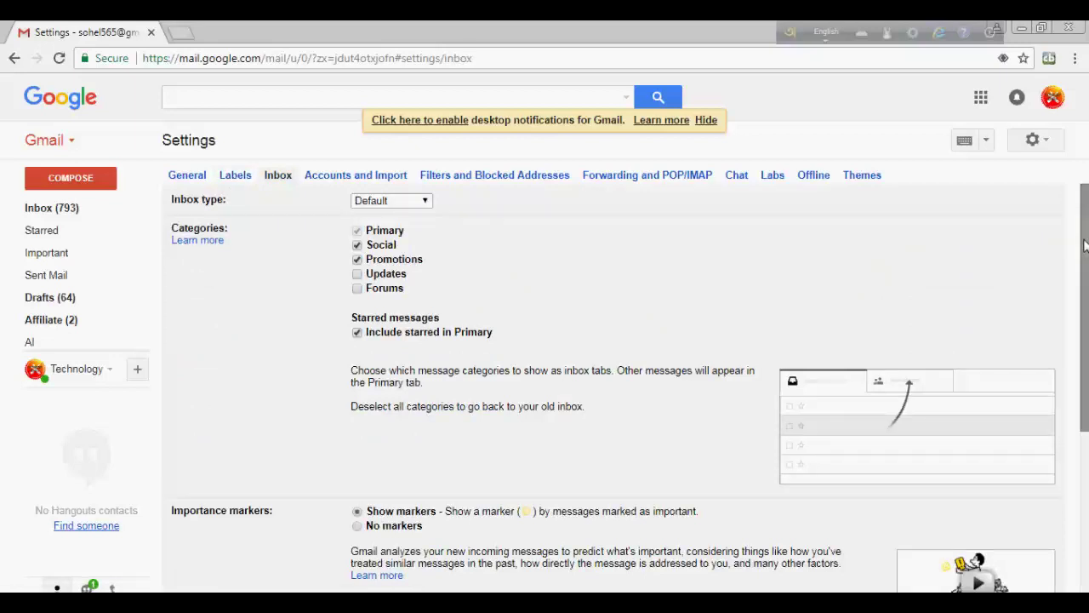
mouse_move(1084, 245)
left_mouse_down()
mouse_move(1087, 372)
mouse_move(1081, 230)
left_mouse_up()
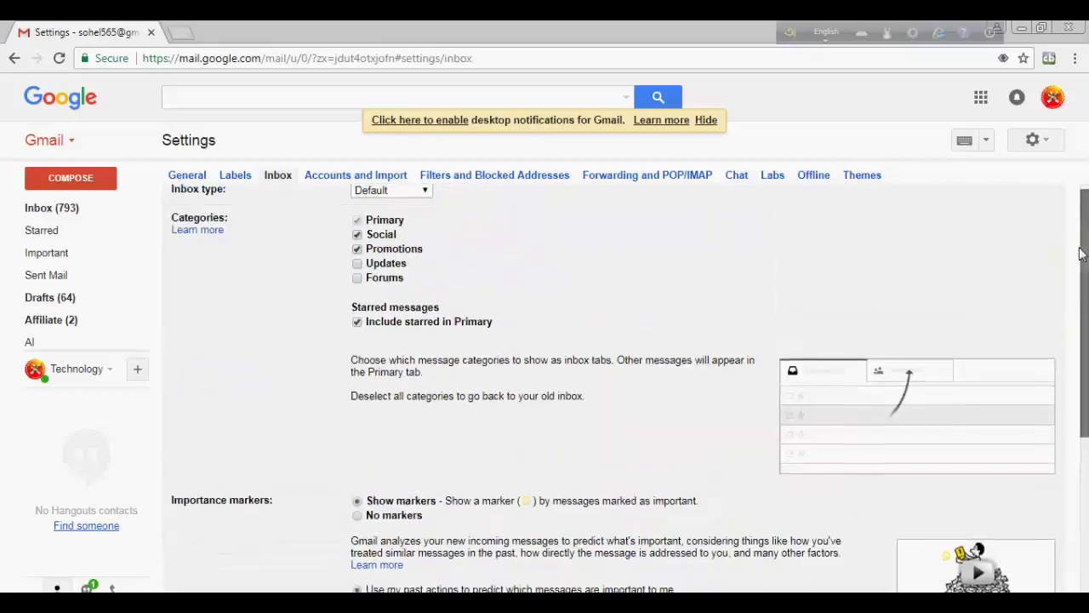
mouse_move(366, 281)
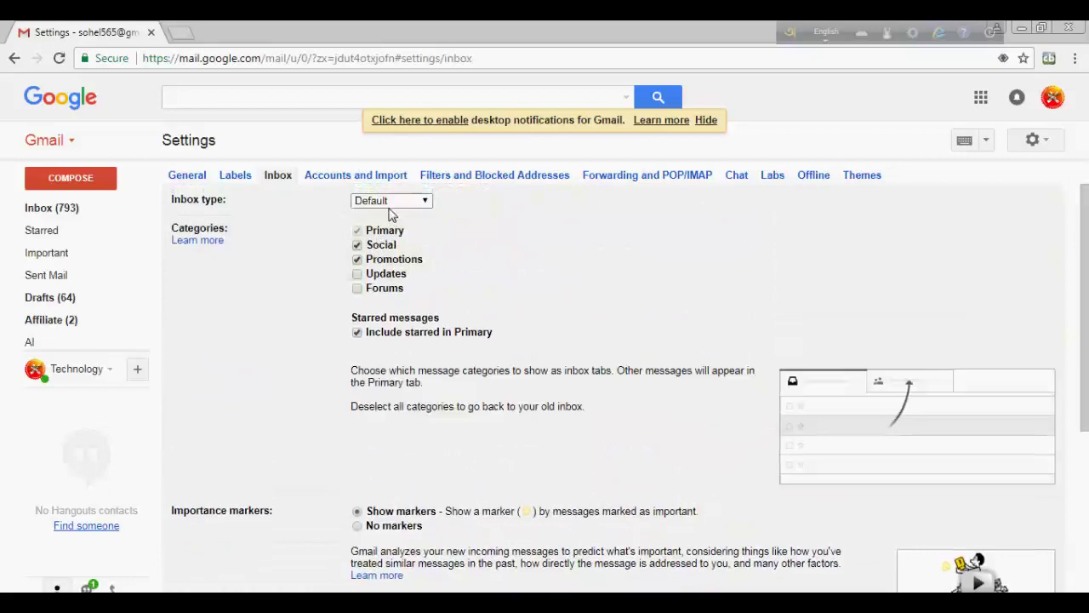
mouse_move(410, 266)
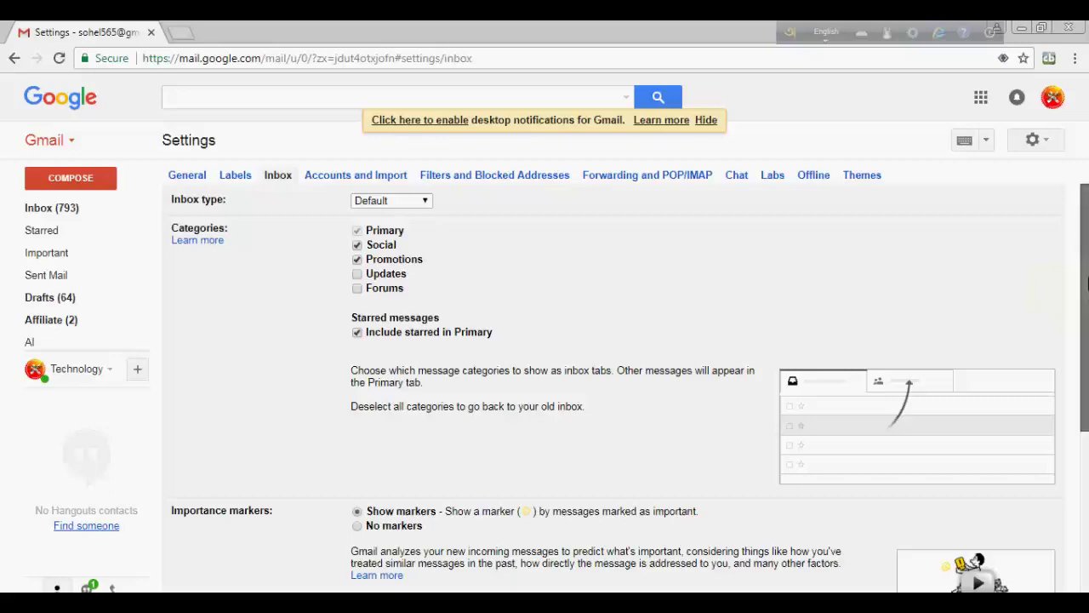
left_click_drag(1087, 285, 1072, 319)
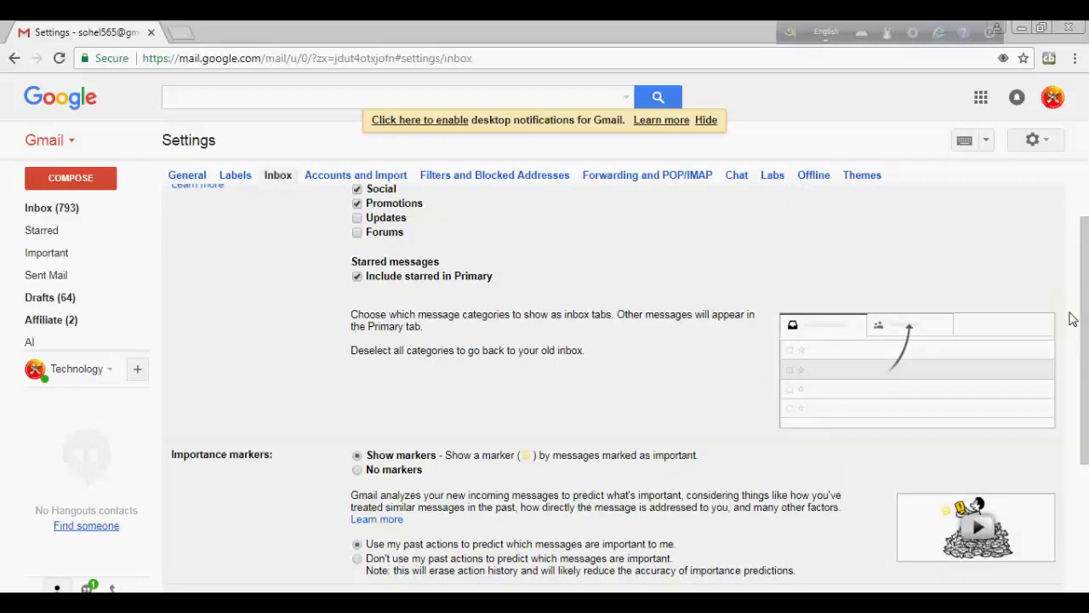
key("ctrl+a")
left_click(1037, 232)
Edit the Gmail send-as address in the Accounts and Import settings, keep the custom sender name selected and save the changes
left_click(348, 176)
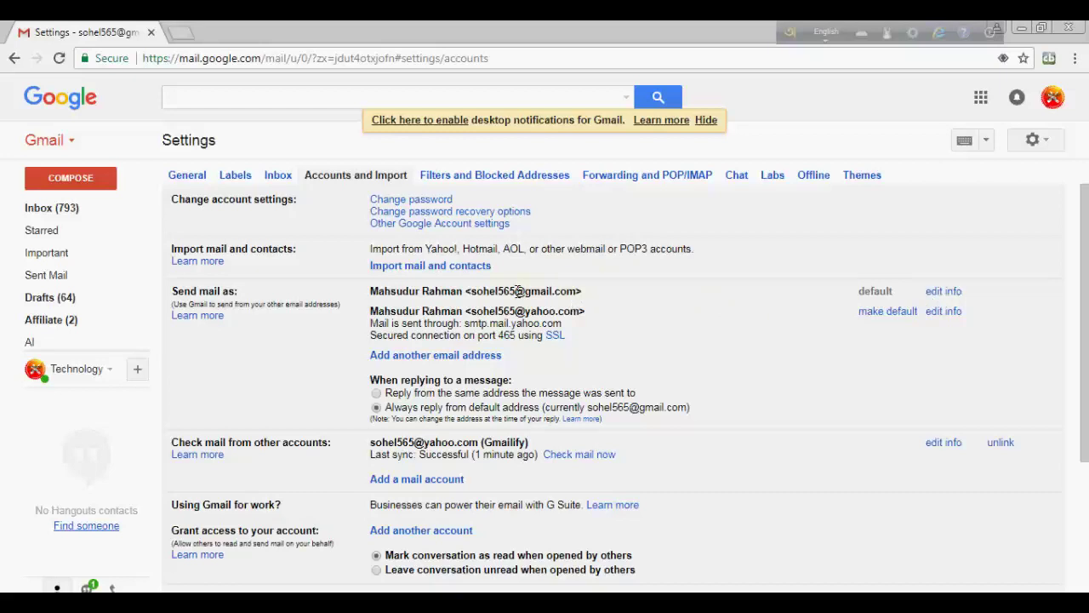
left_click(944, 293)
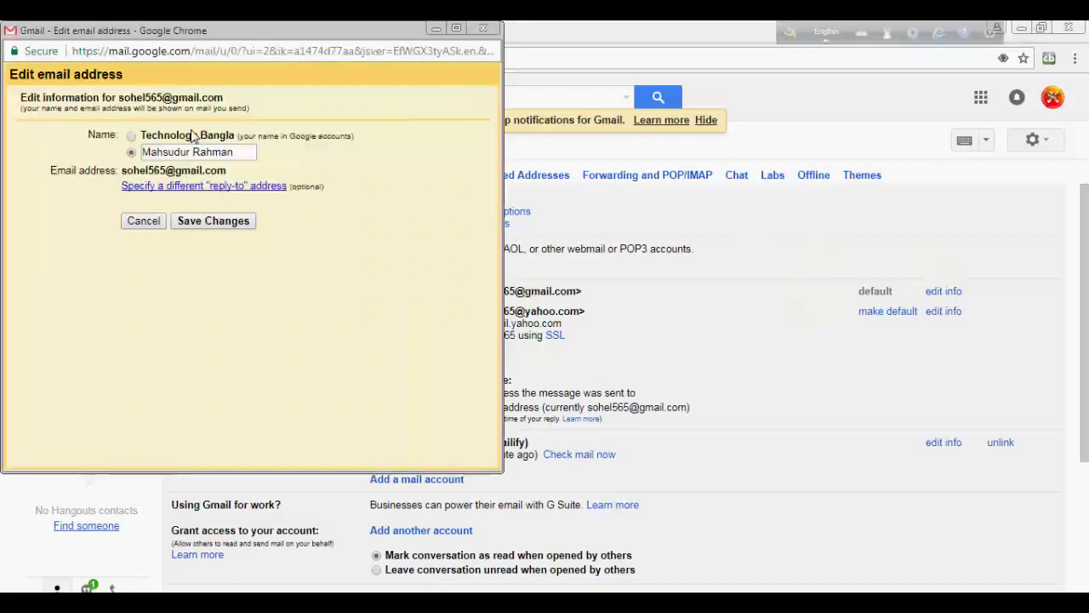
left_click(194, 140)
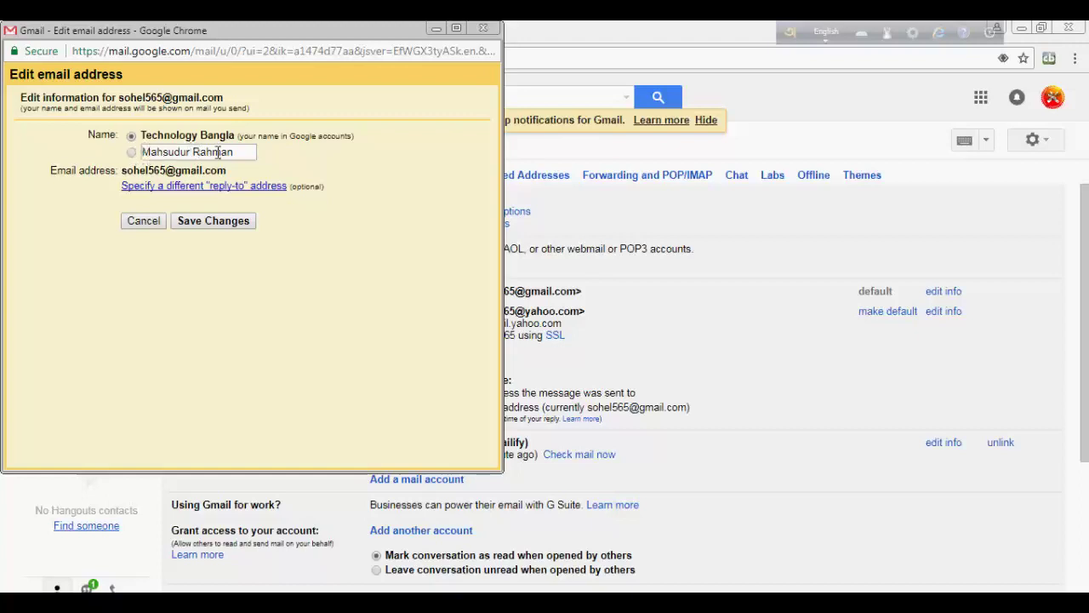
left_click_drag(243, 157, 279, 155)
key("ctrl+a")
left_click(131, 155)
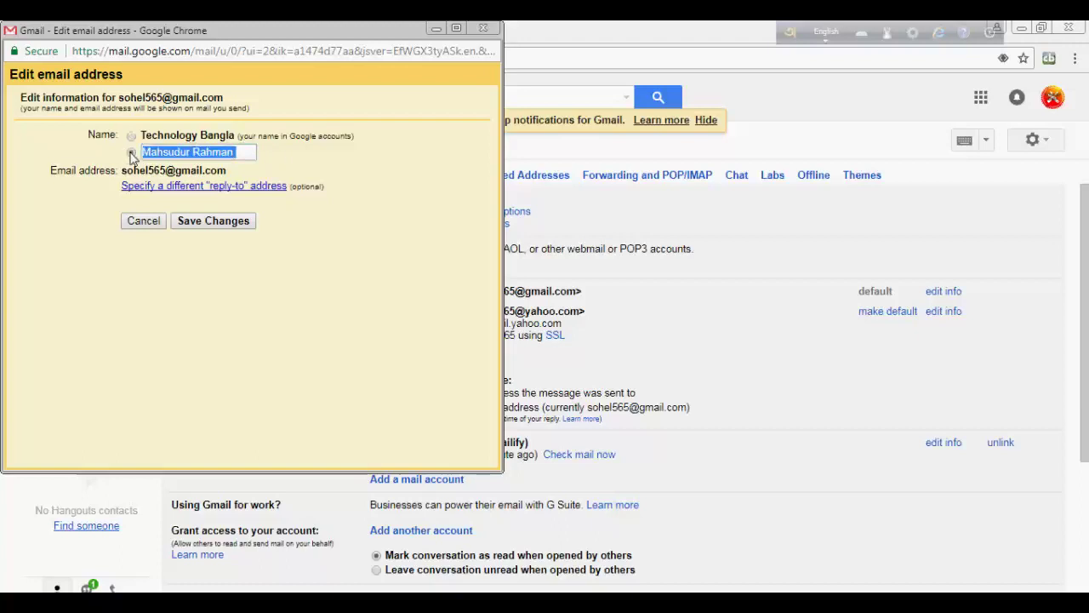
left_click(213, 223)
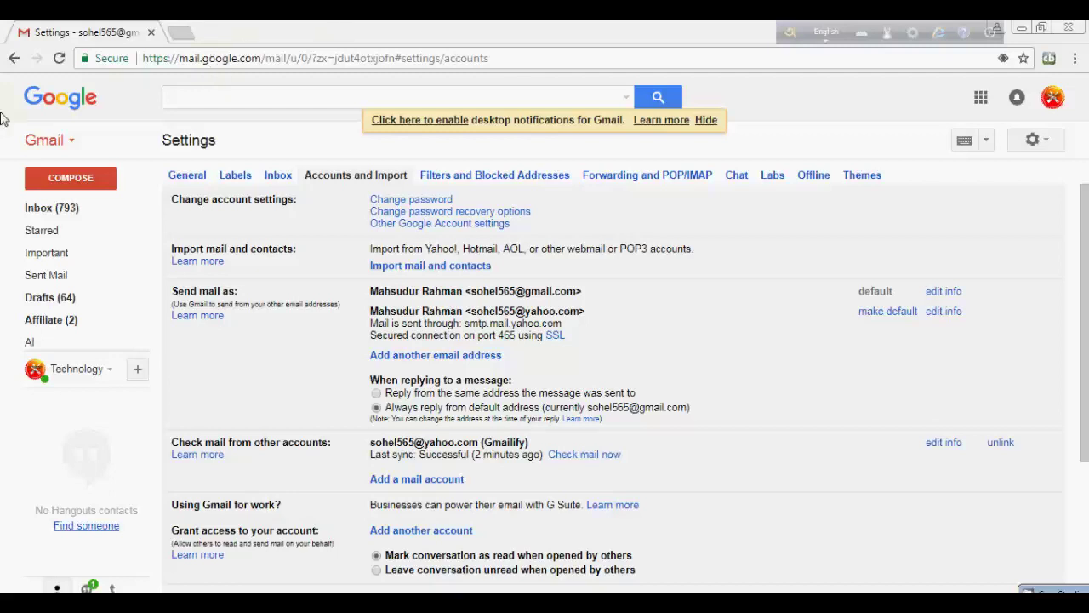
Open and close the form for adding a mail account, and review the remaining Accounts and Import settings
mouse_move(17, 211)
left_click(403, 479)
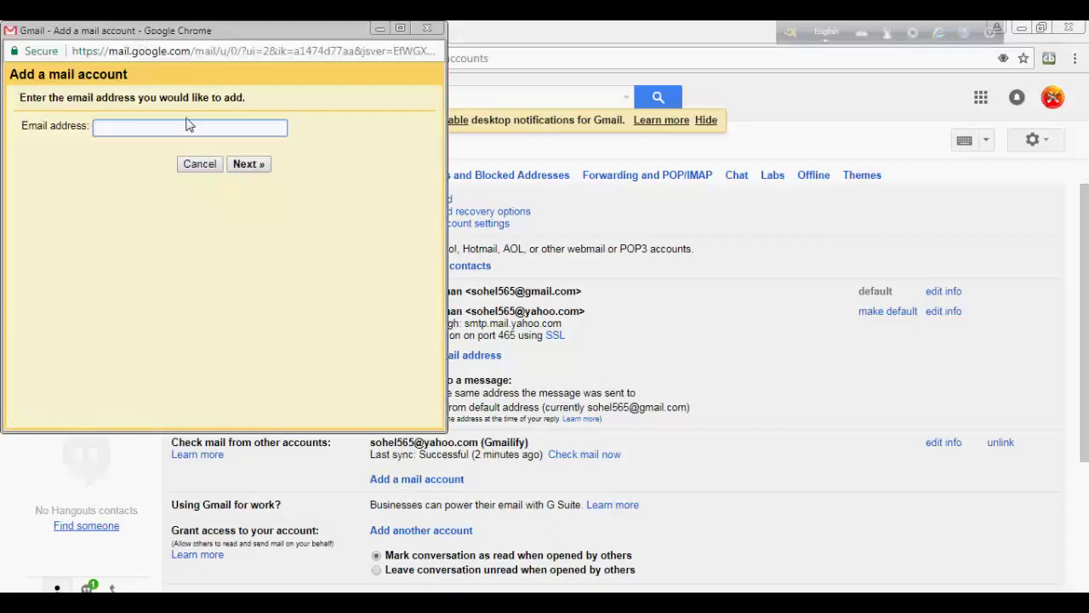
left_click(426, 29)
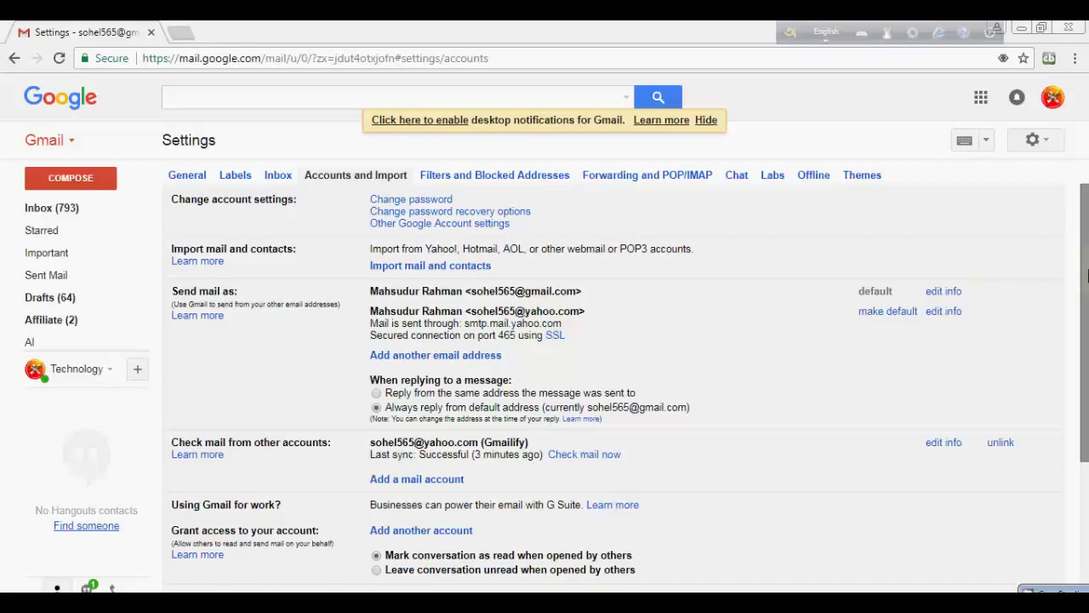
left_click_drag(1087, 274, 1086, 400)
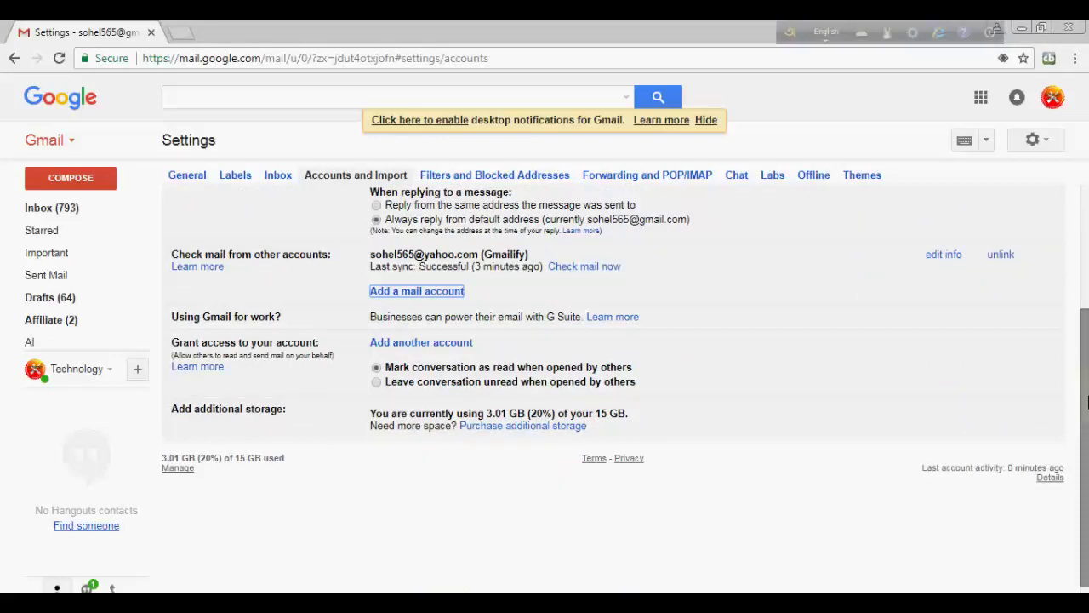
left_click_drag(1086, 400, 1076, 267)
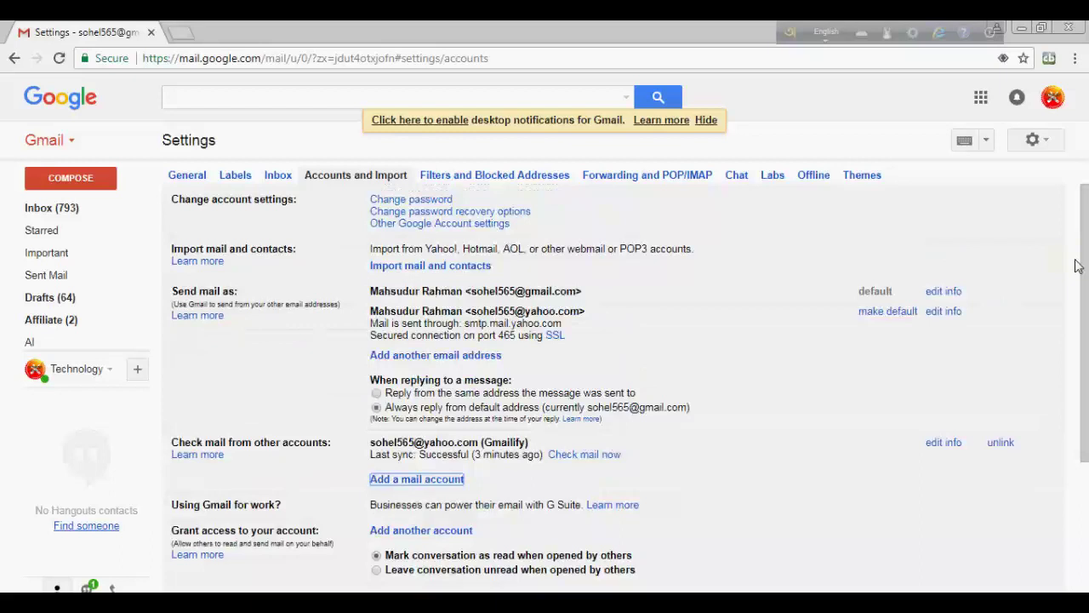
left_click(1087, 166)
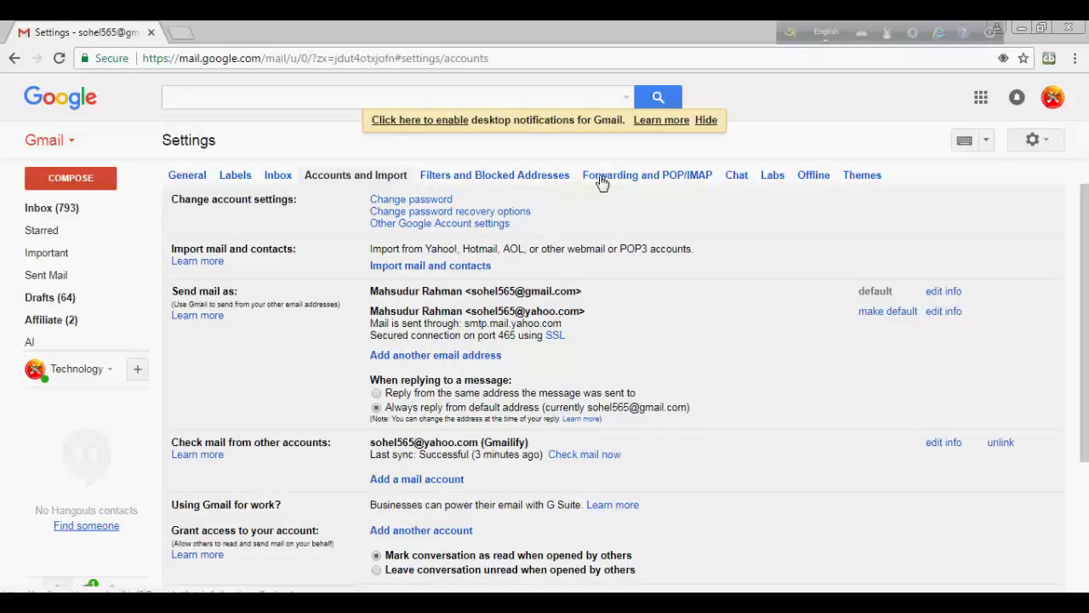
In the Forwarding and POP/IMAP settings, try disabling forwarding, and select forwarding a copy of incoming mail to the Yahoo address again
left_click(660, 186)
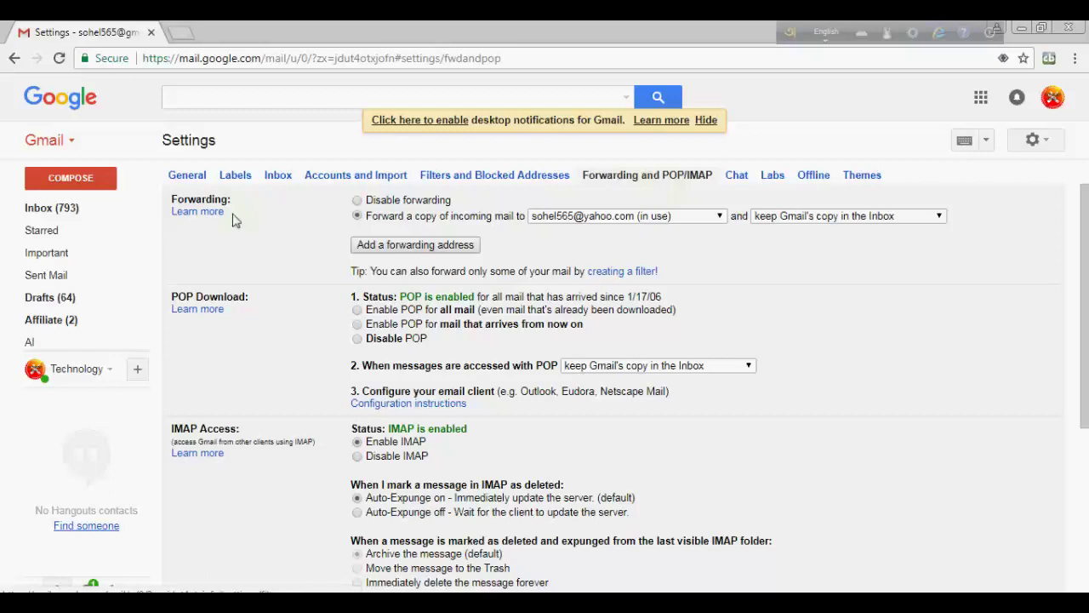
left_click(357, 200)
left_click(357, 217)
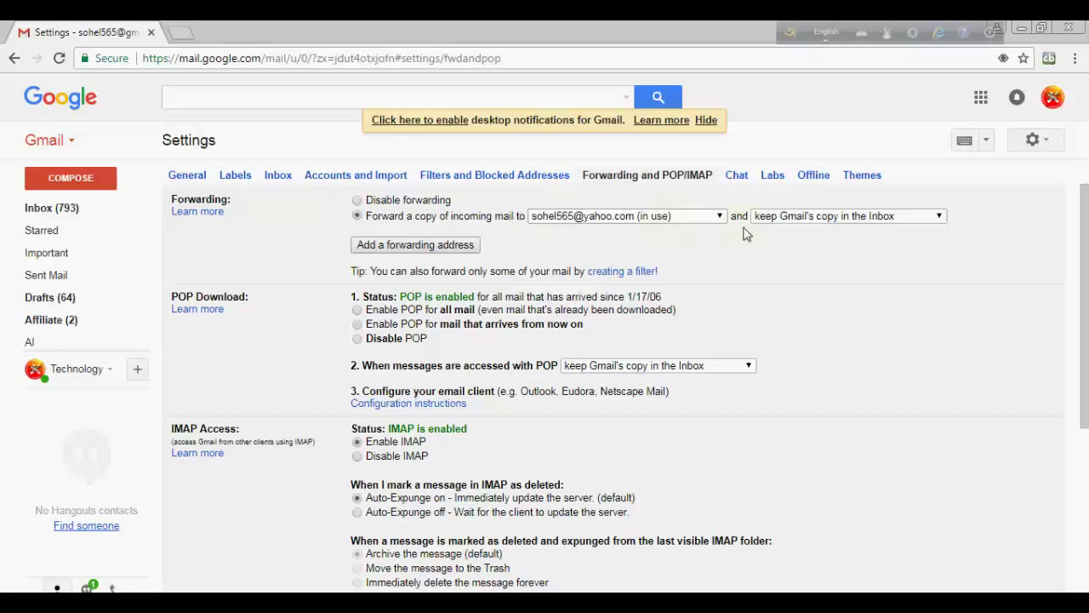
Load mail.yahoo.com in a new browser tab and compare the Yahoo mailbox with Gmail's forwarding settings
left_click(180, 32)
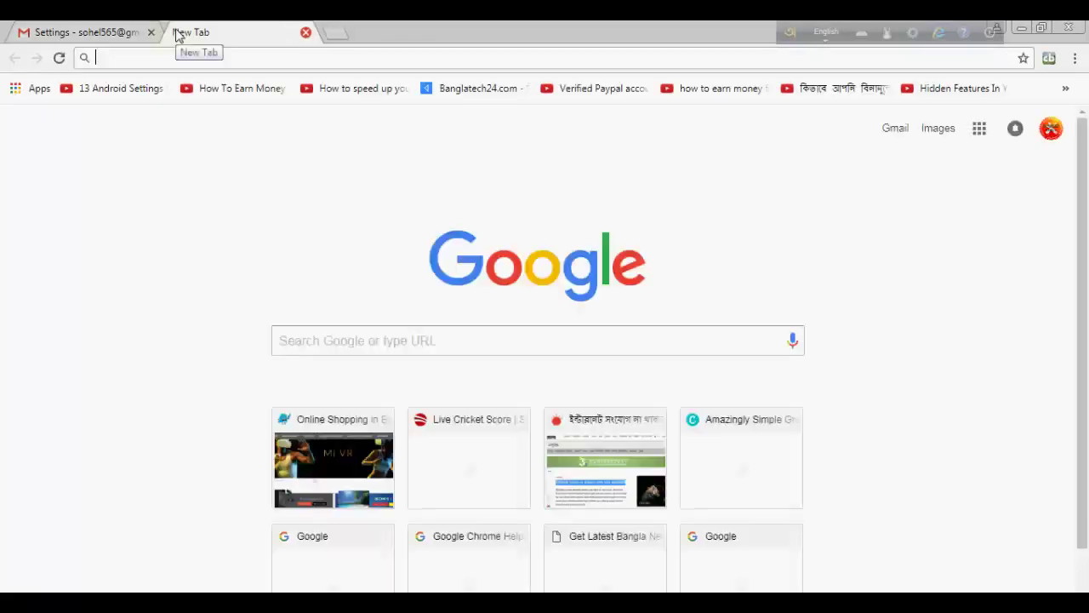
type("mail.yahoo.com")
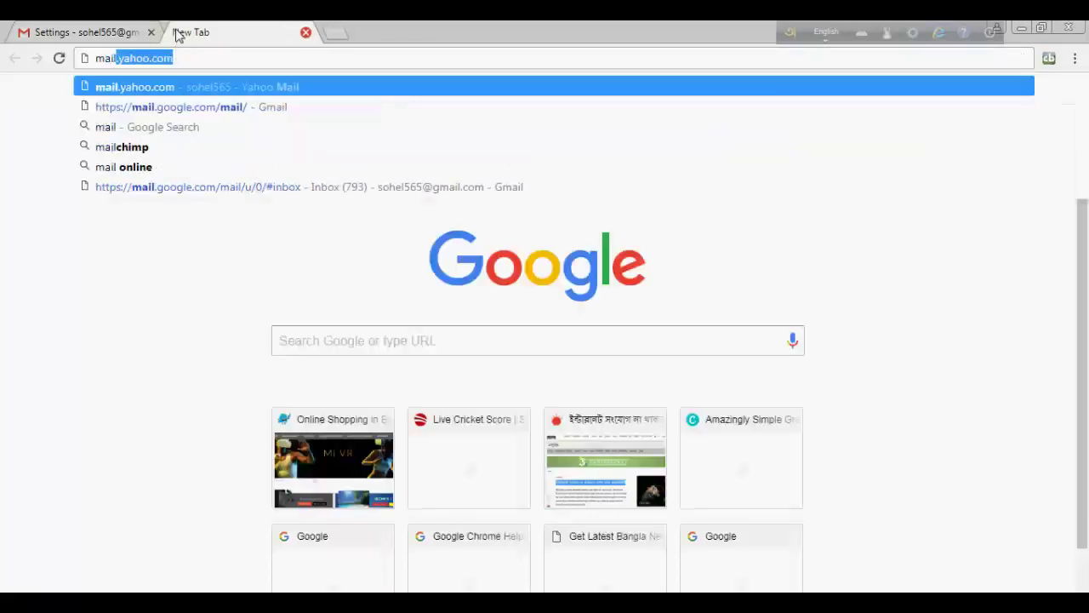
key("Return")
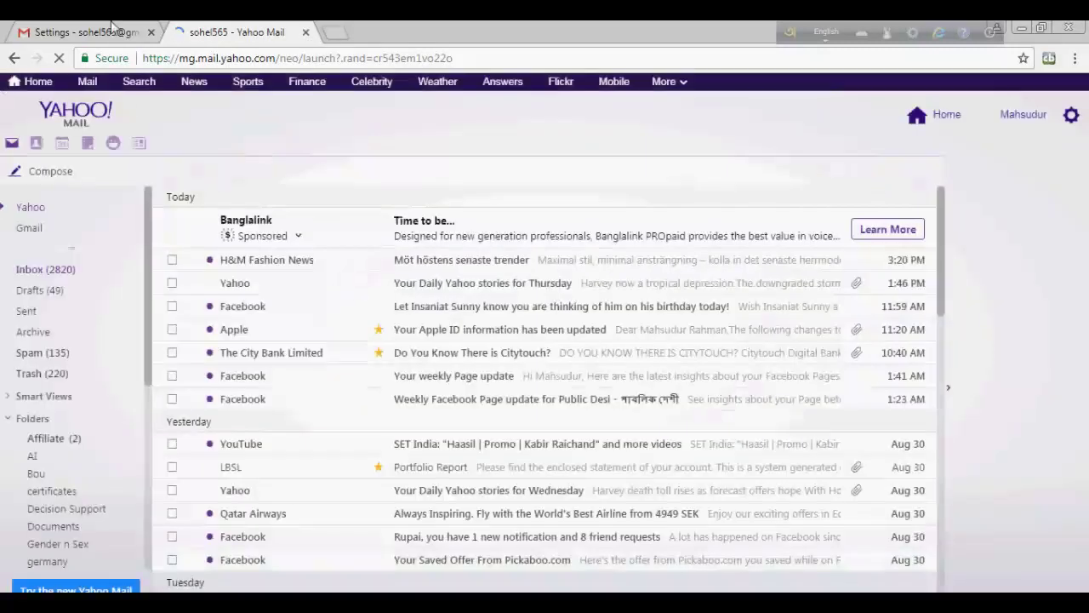
left_click(78, 31)
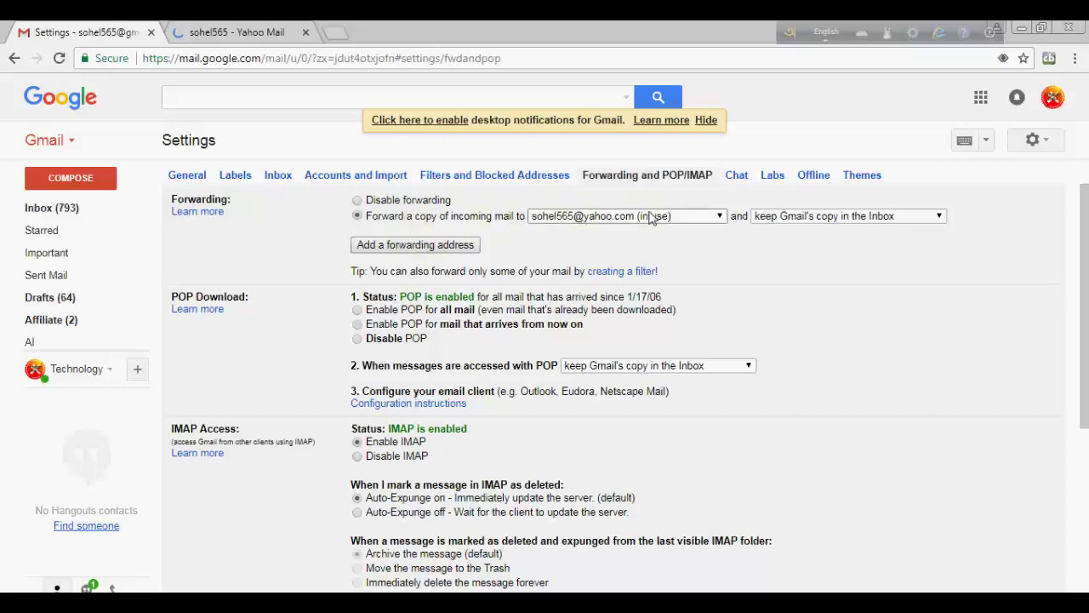
left_click(230, 33)
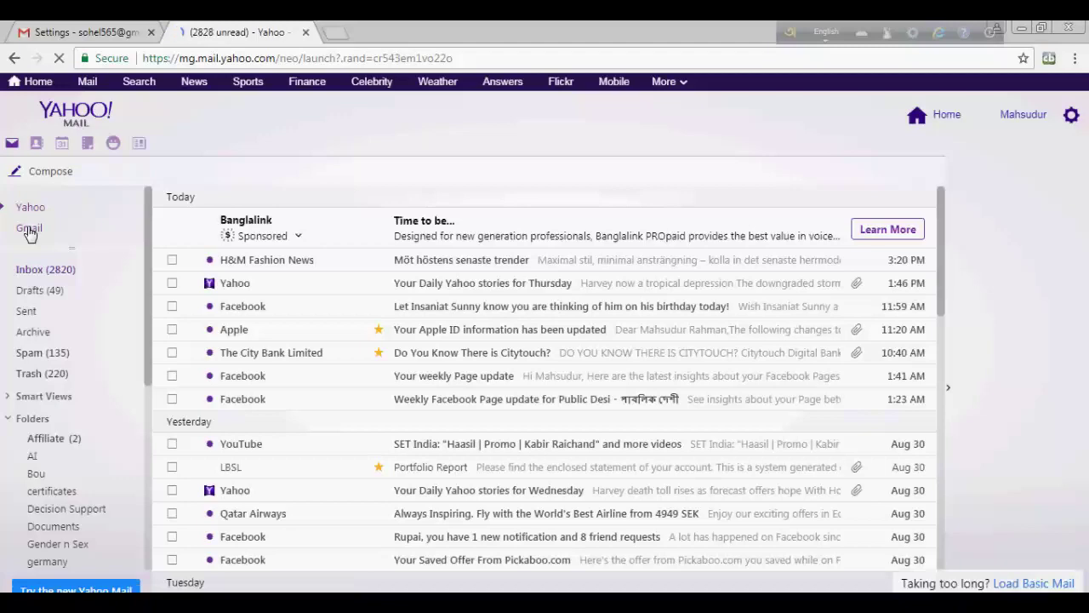
left_click(75, 31)
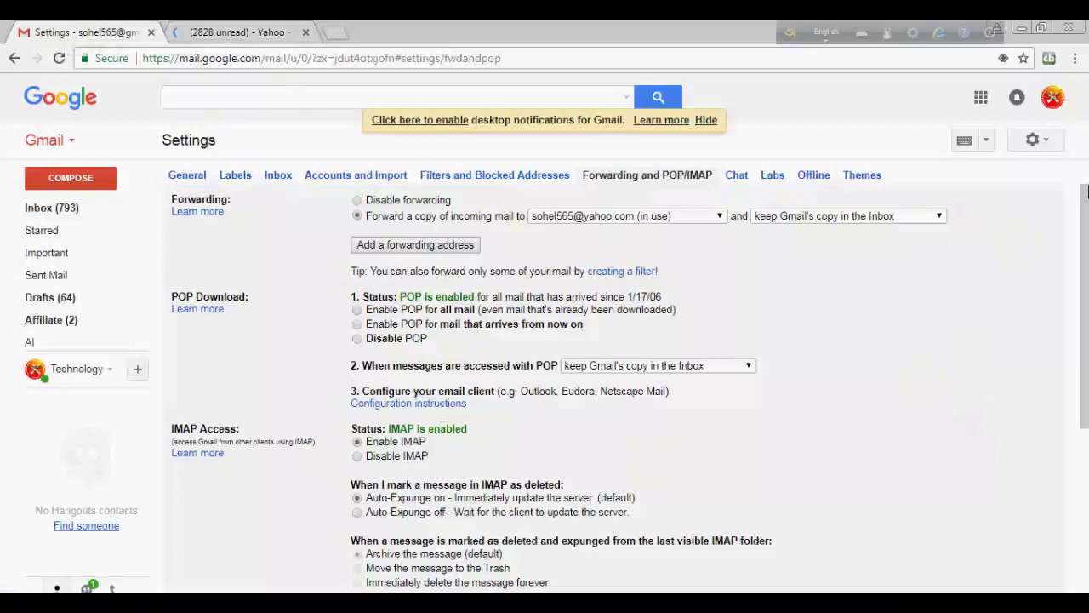
left_click_drag(1086, 216, 1082, 189)
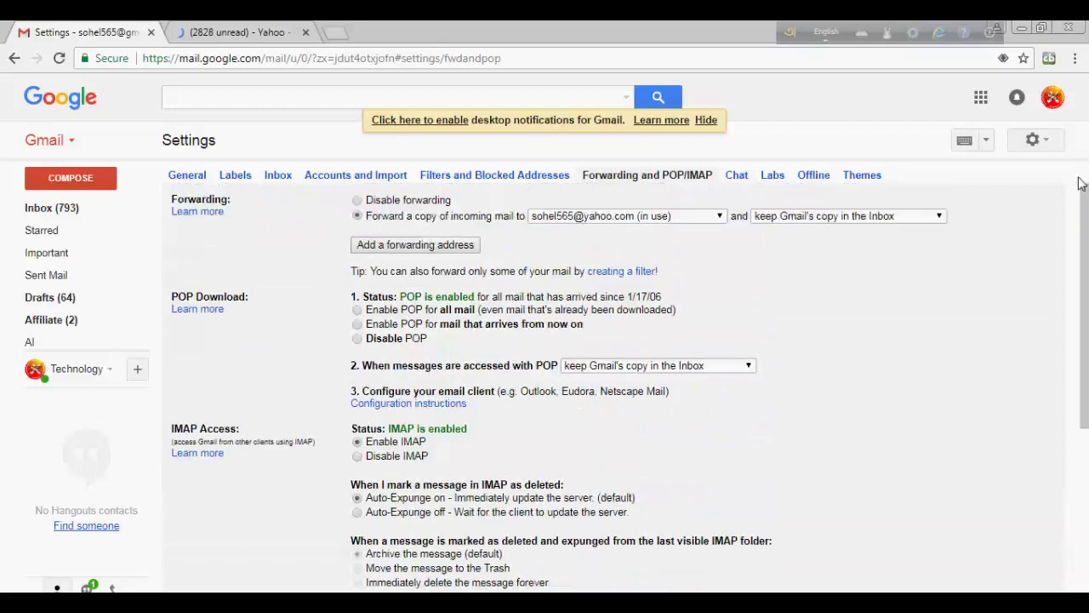